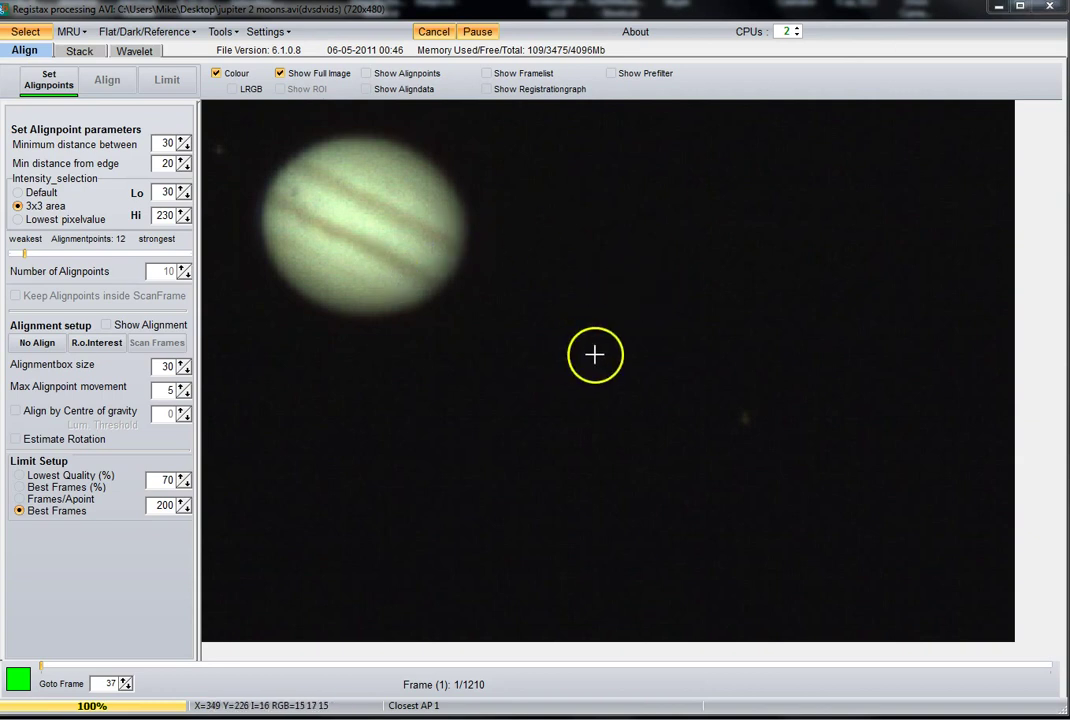
Step: Open the "jupiter 2 moons" video file from the Desktop
left_click(30, 29)
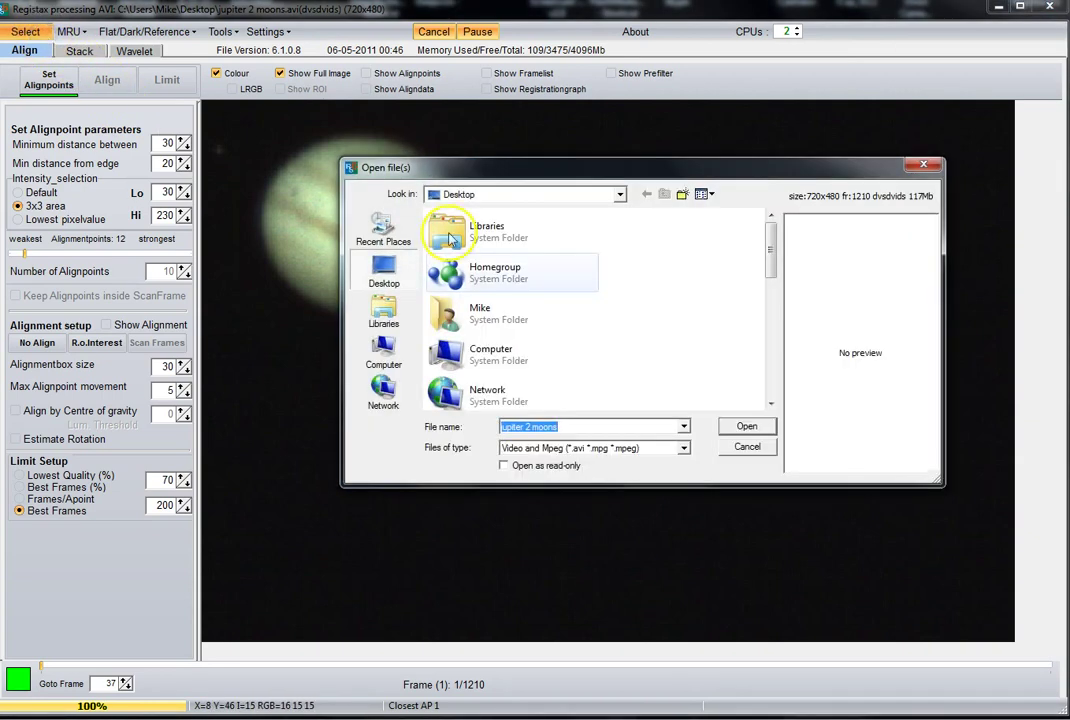
left_click_drag(771, 251, 765, 425)
scroll(769, 363, "up", 2)
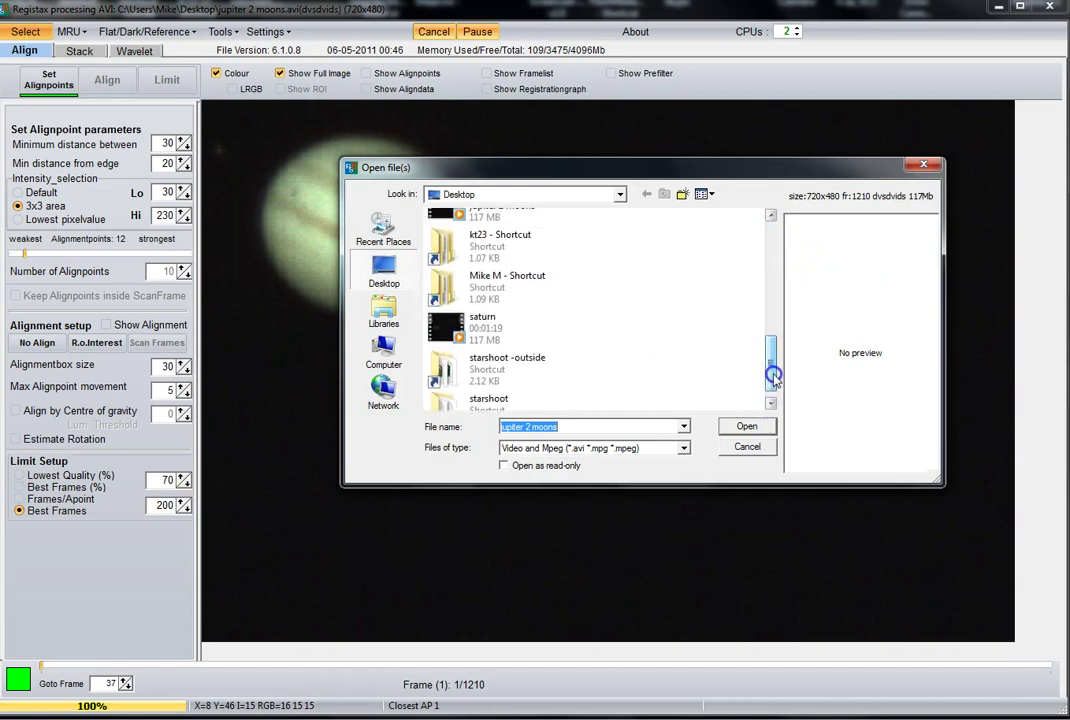
left_click(480, 300)
left_click(747, 427)
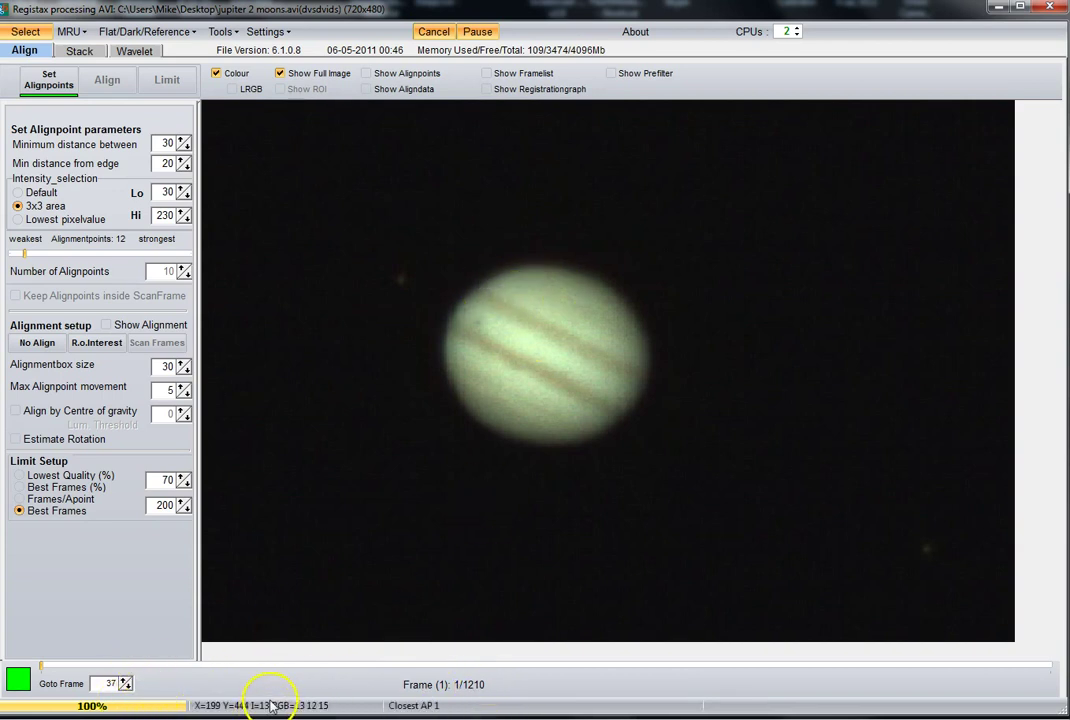
Step: Compare individual frames of the video and settle on frame 37 as the reference frame
left_click(124, 681)
left_click_drag(124, 681, 128, 688)
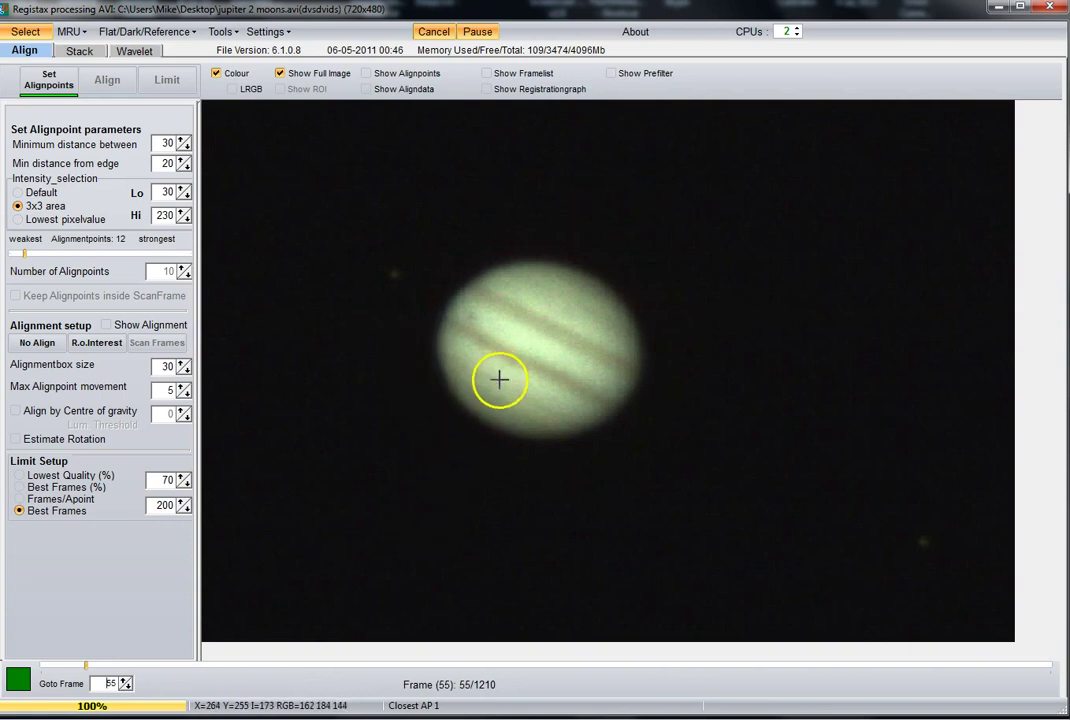
left_click_drag(129, 688, 124, 683)
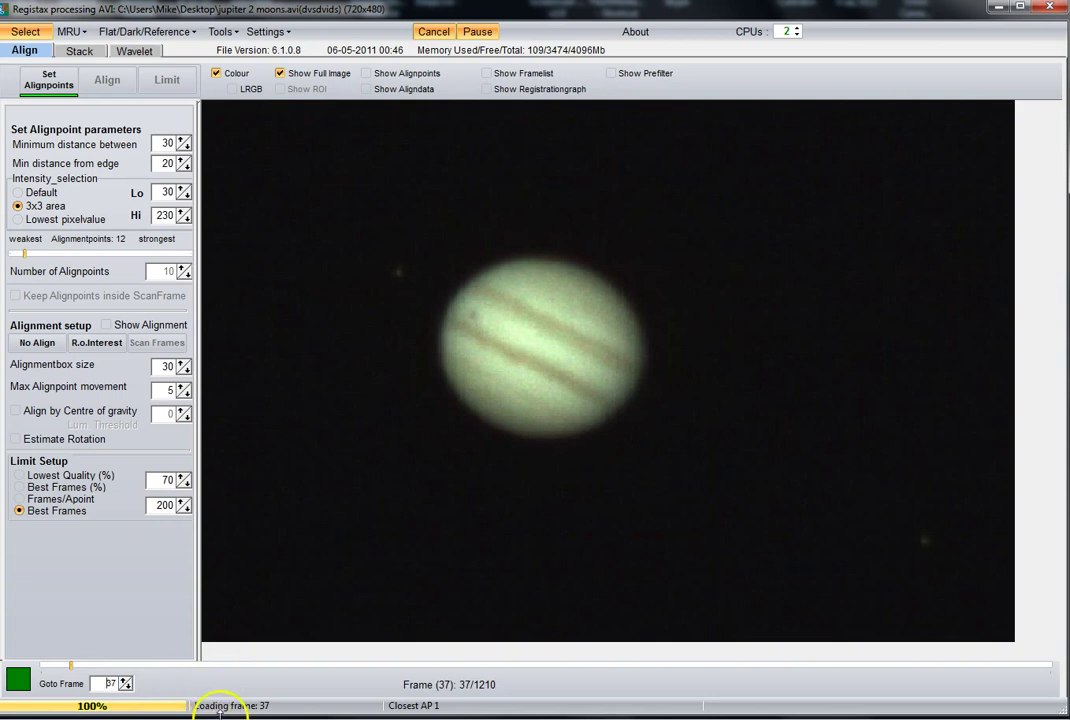
Step: Set automatic alignpoints on Jupiter, then add one manually on each of the two moons and five more on the planet
left_click(48, 85)
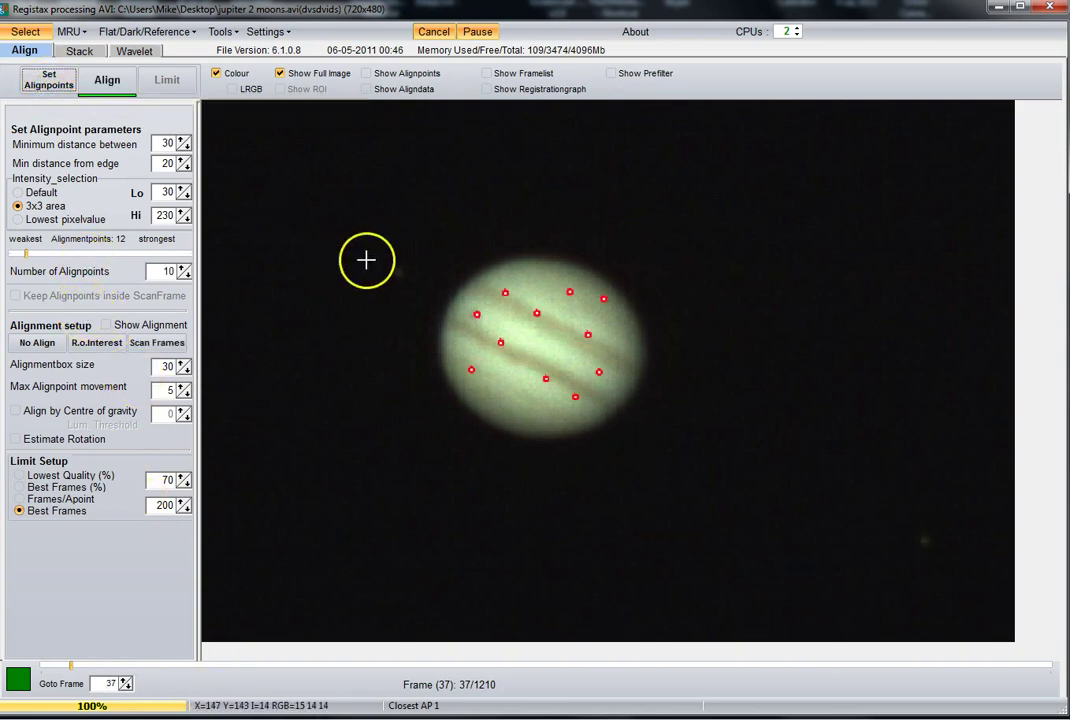
left_click(401, 272)
left_click(925, 541)
left_click(519, 392)
left_click(635, 367)
left_click(568, 310)
left_click(533, 351)
left_click(523, 292)
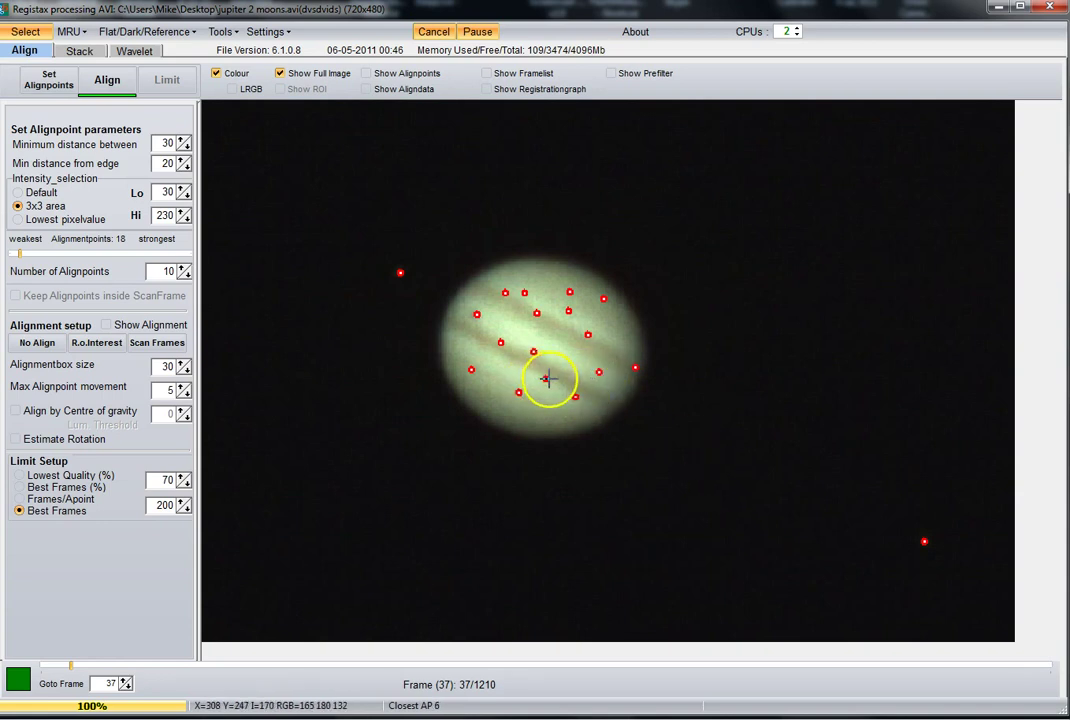
Step: Align the video frames on the alignpoints and limit processing to the best 200 frames
left_click(108, 82)
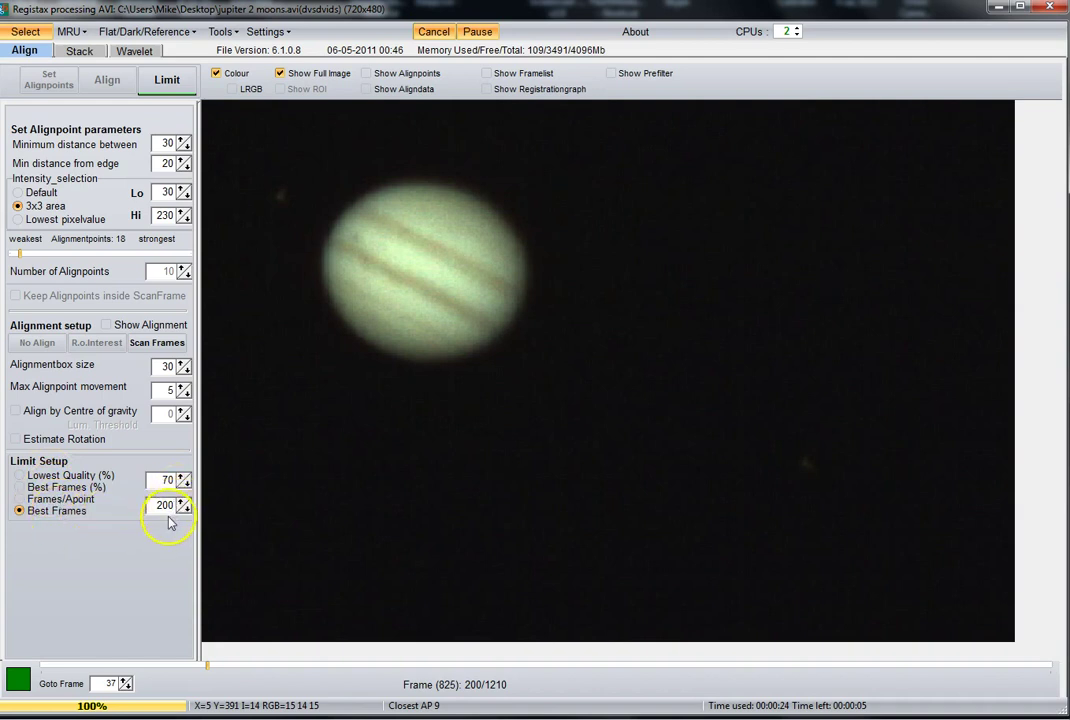
left_click(168, 81)
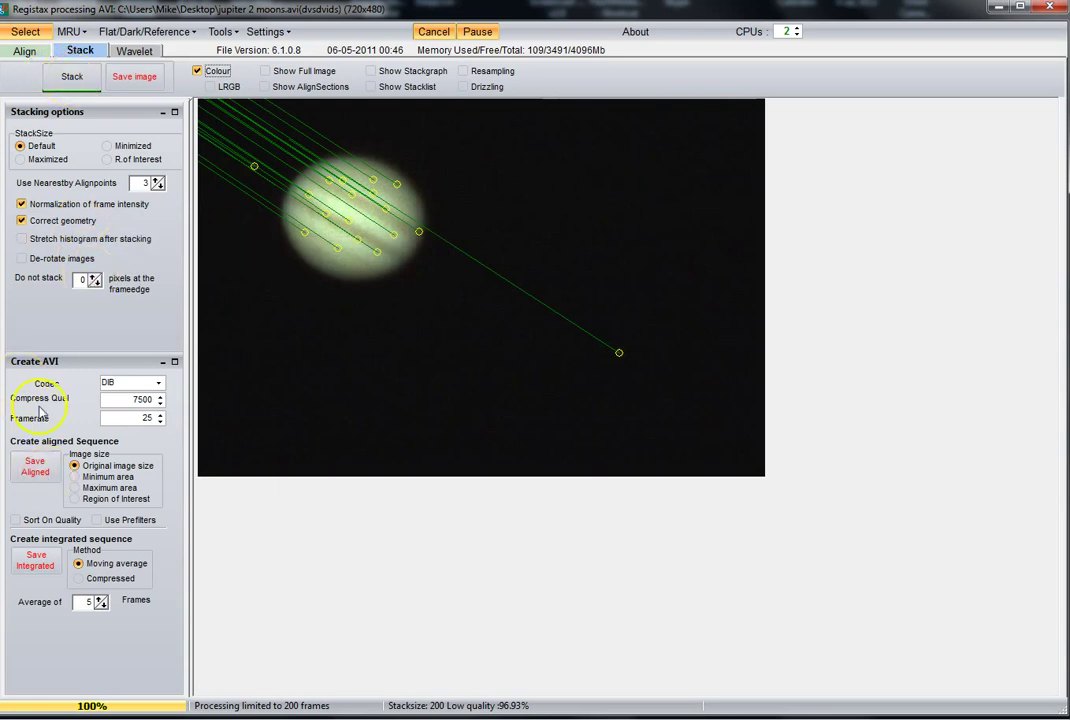
Step: Stack the selected frames and bring the stacked image into wavelet processing
left_click(72, 80)
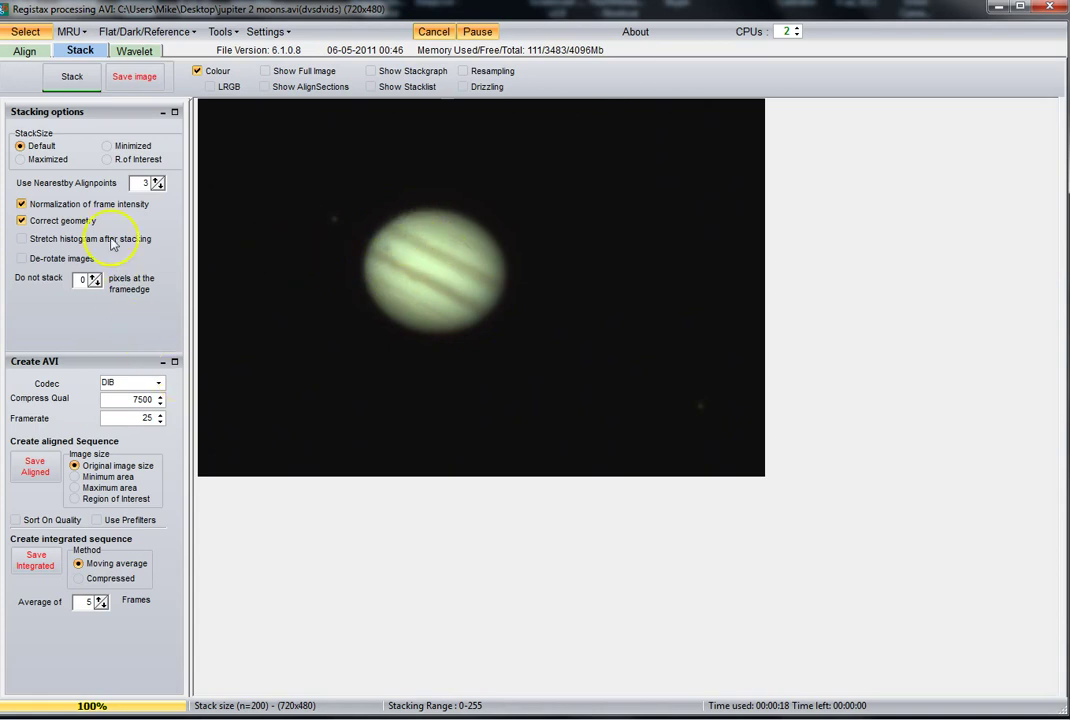
left_click(133, 51)
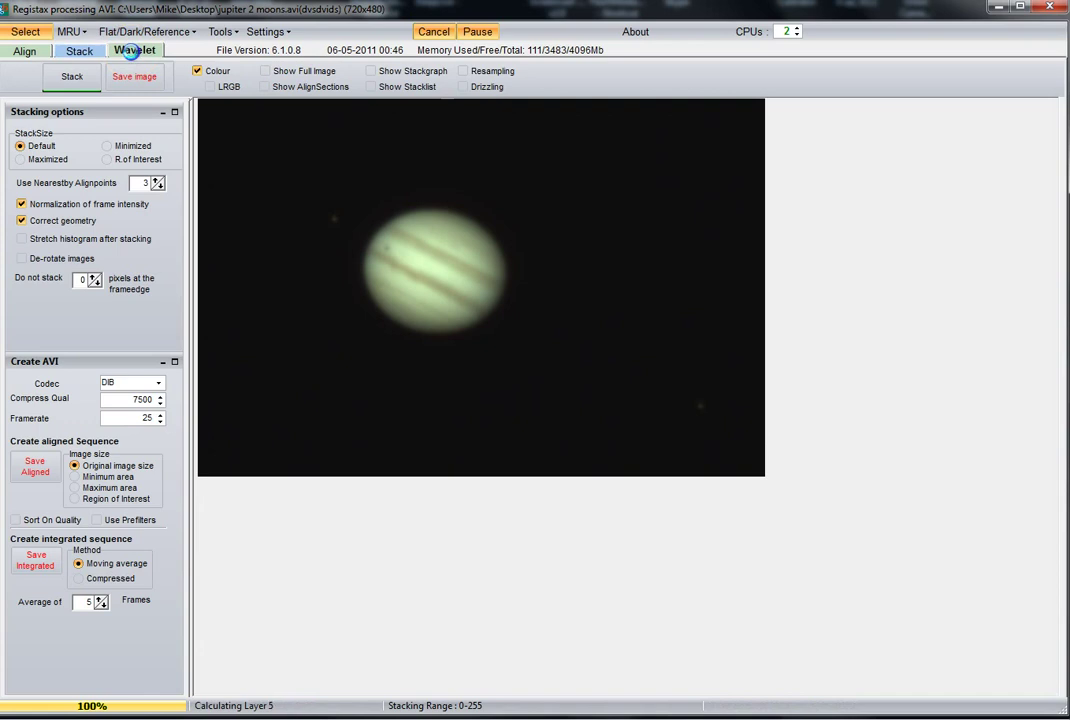
left_click(132, 51)
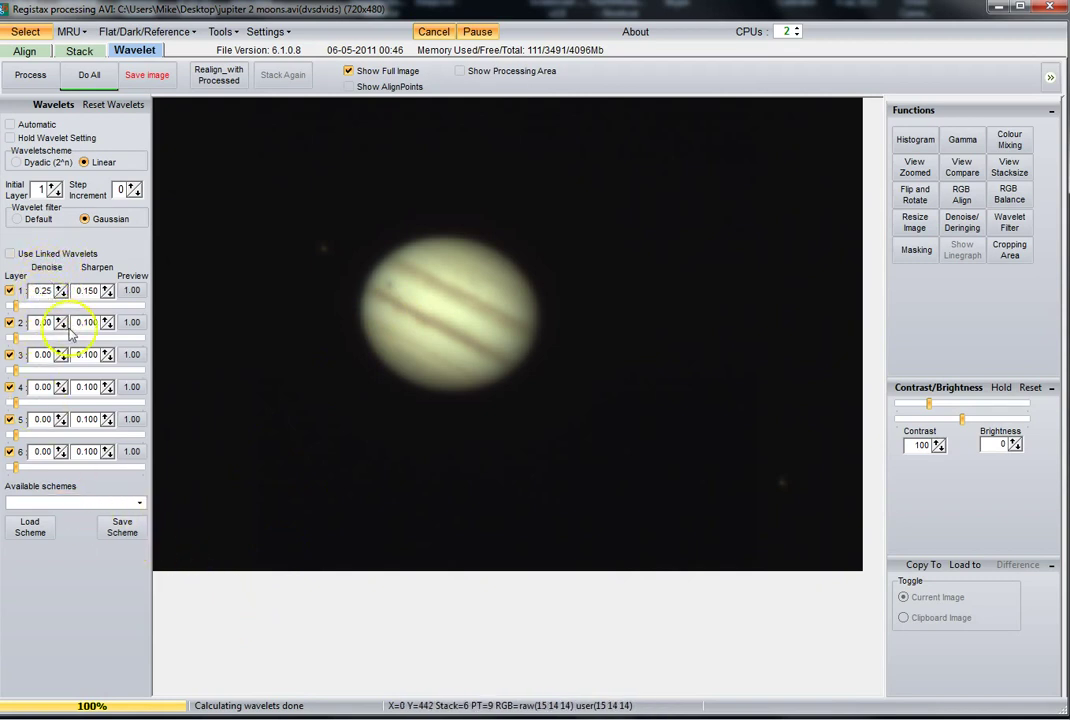
Step: Try wavelet layer 1 at 58.9 and back at 3.0, then raise layer 6 to 71.1
left_click_drag(16, 307, 90, 306)
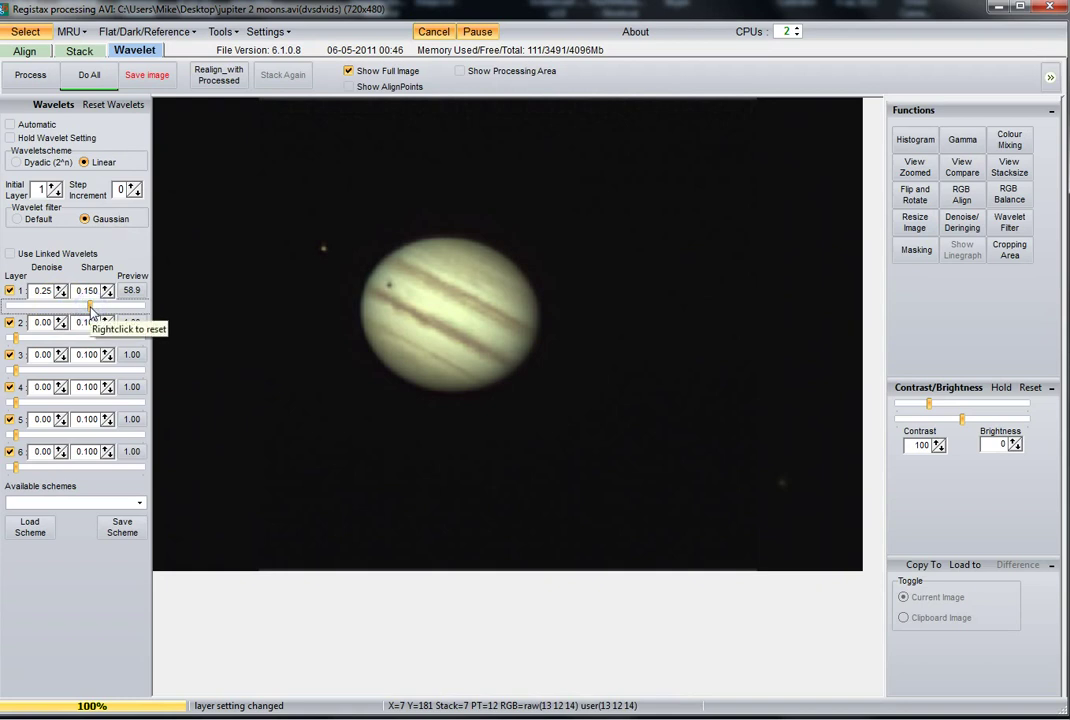
left_click_drag(89, 306, 18, 305)
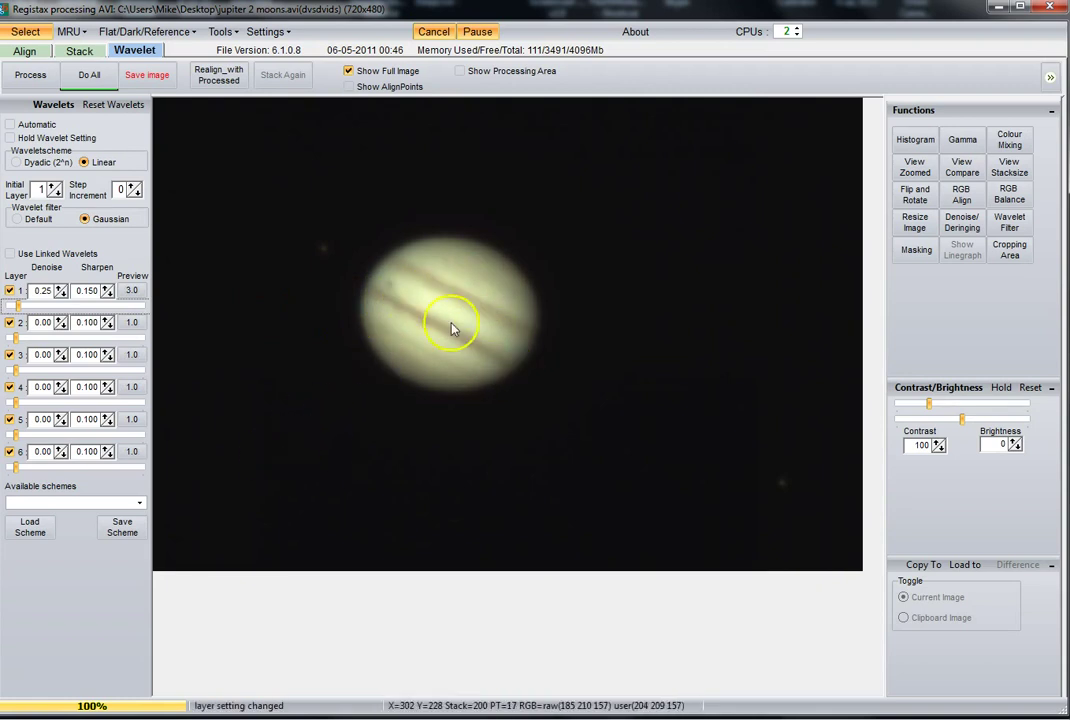
left_click(90, 290)
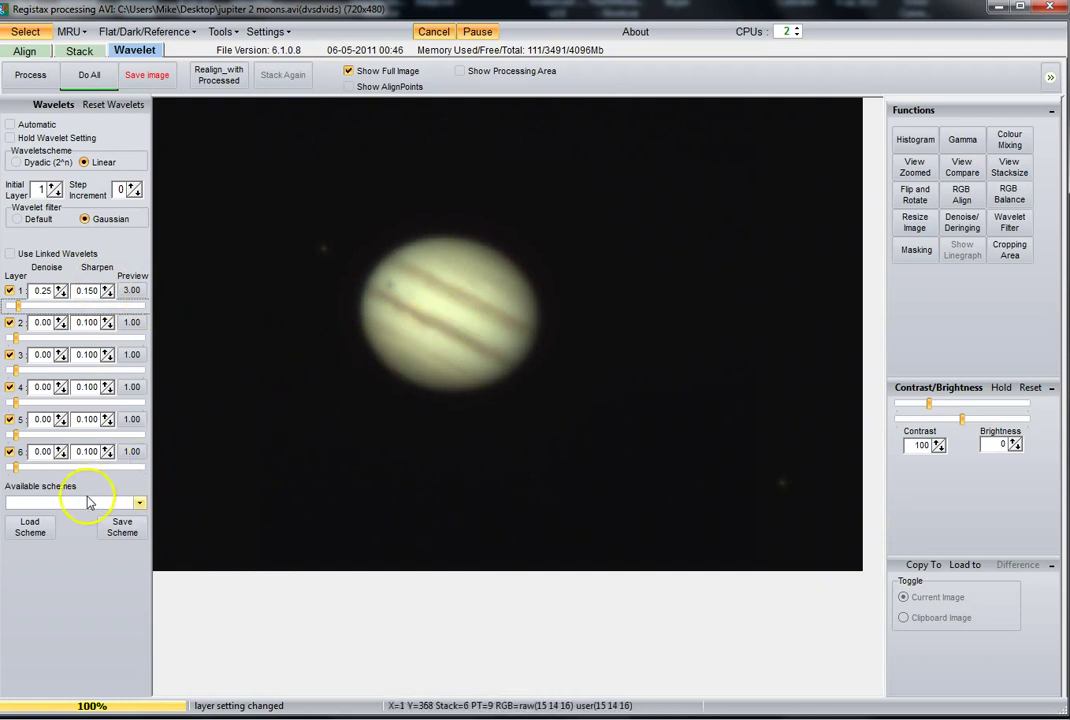
left_click(17, 468)
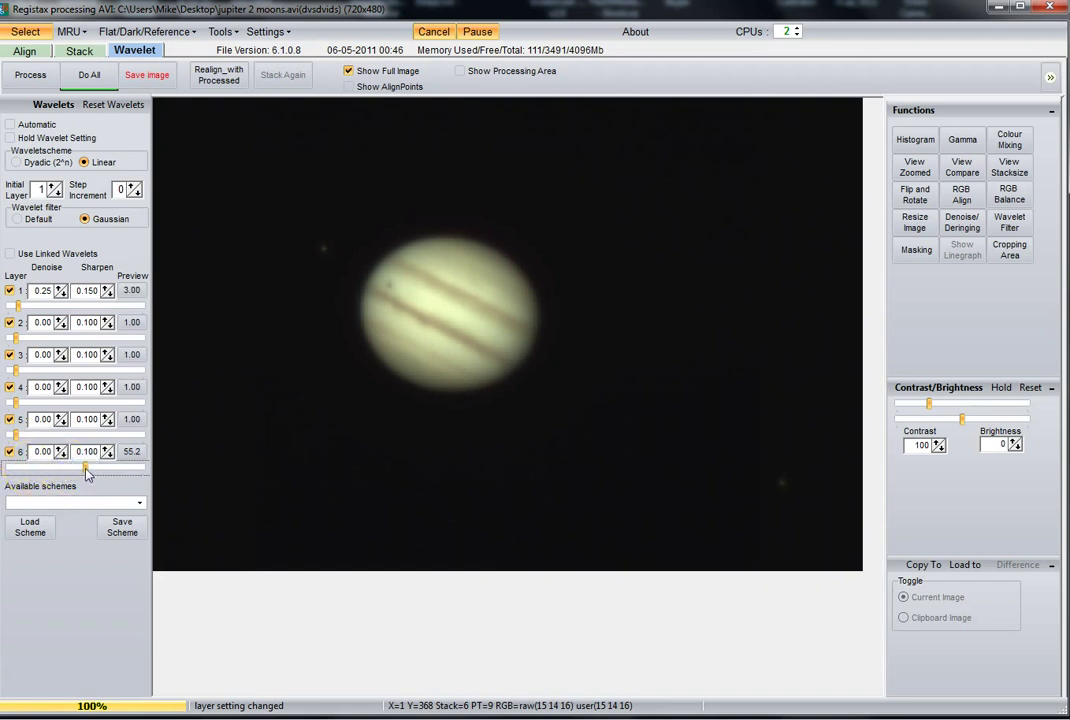
left_click(409, 310)
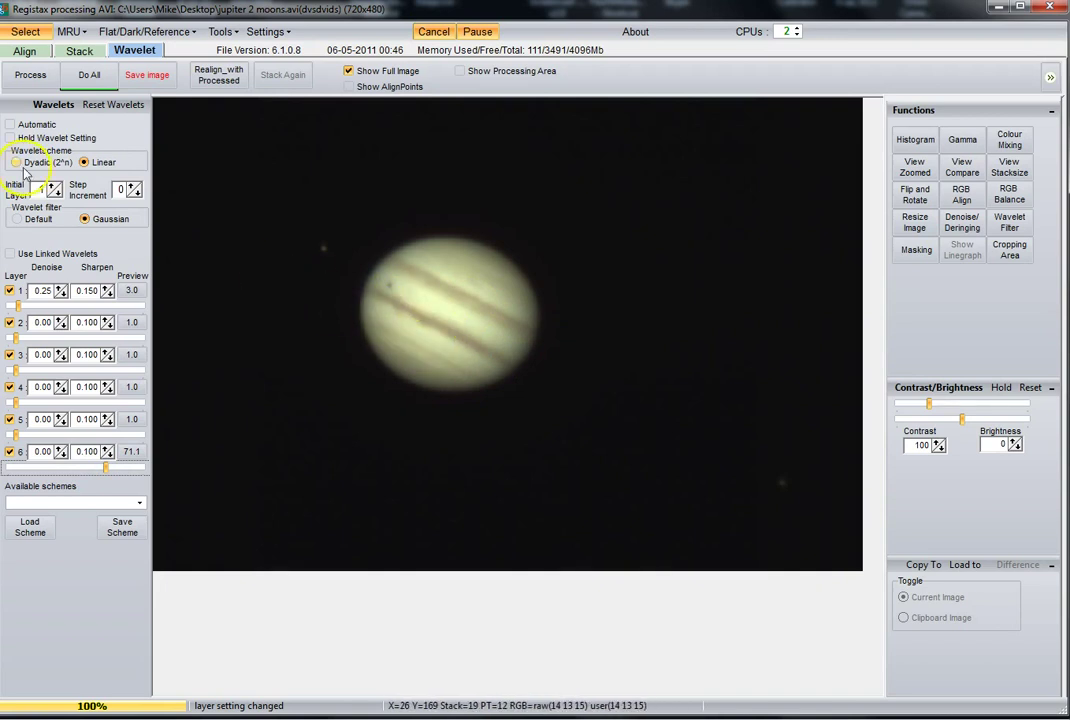
Step: Try raising wavelet layer 1 to 20.2, layer 2 to 8.5 and layer 3 to 3.0
left_click_drag(18, 305, 35, 305)
left_click(18, 339)
left_click_drag(17, 371, 33, 370)
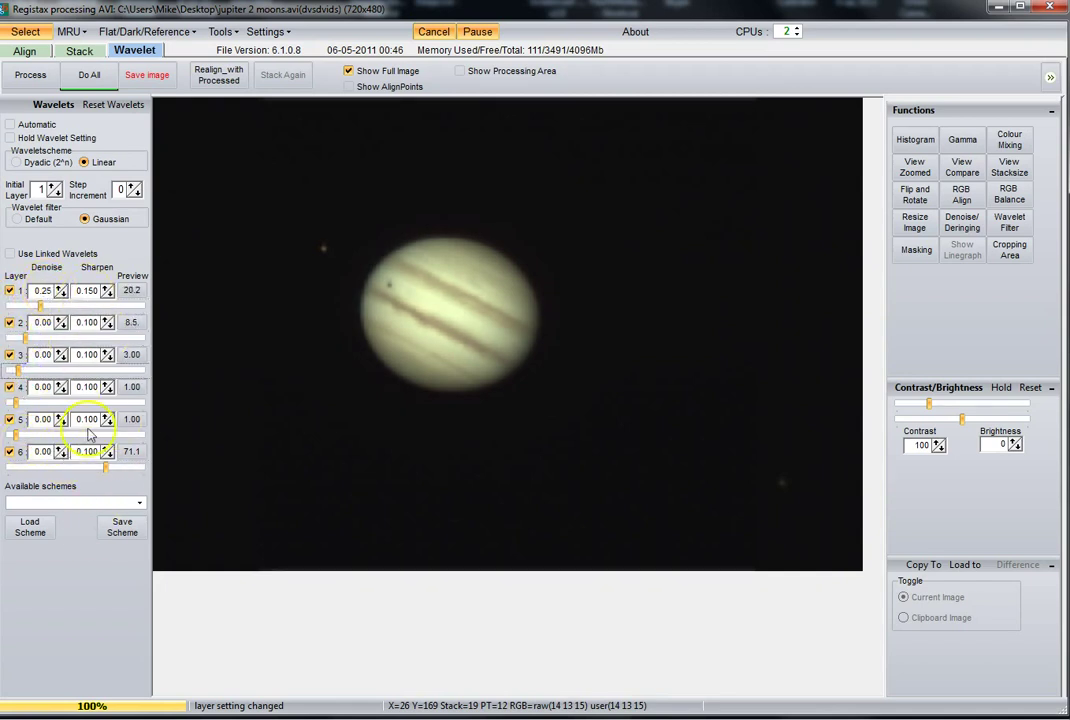
Step: Load the saved wavelet scheme jup.rwv
left_click(31, 528)
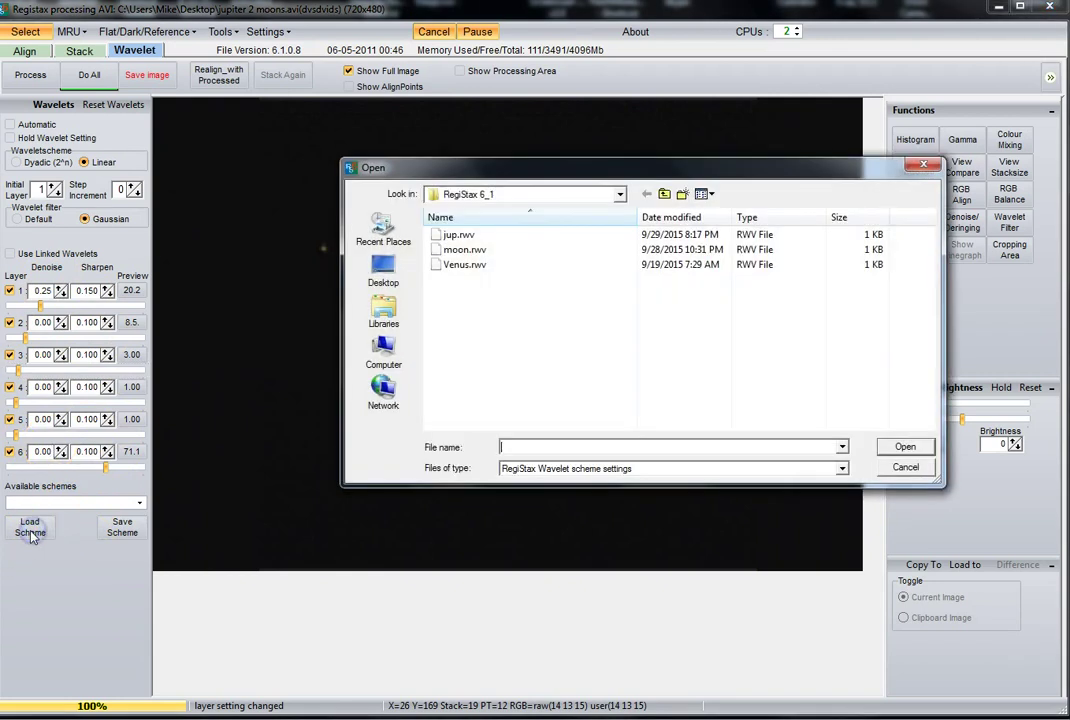
left_click(455, 236)
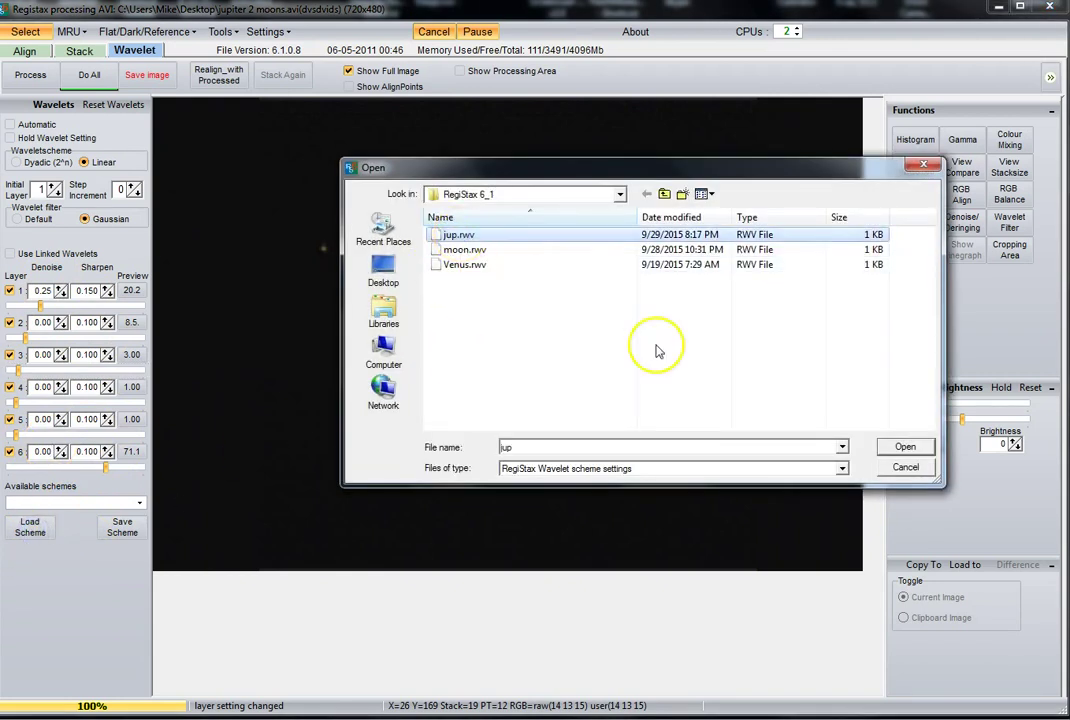
left_click(903, 447)
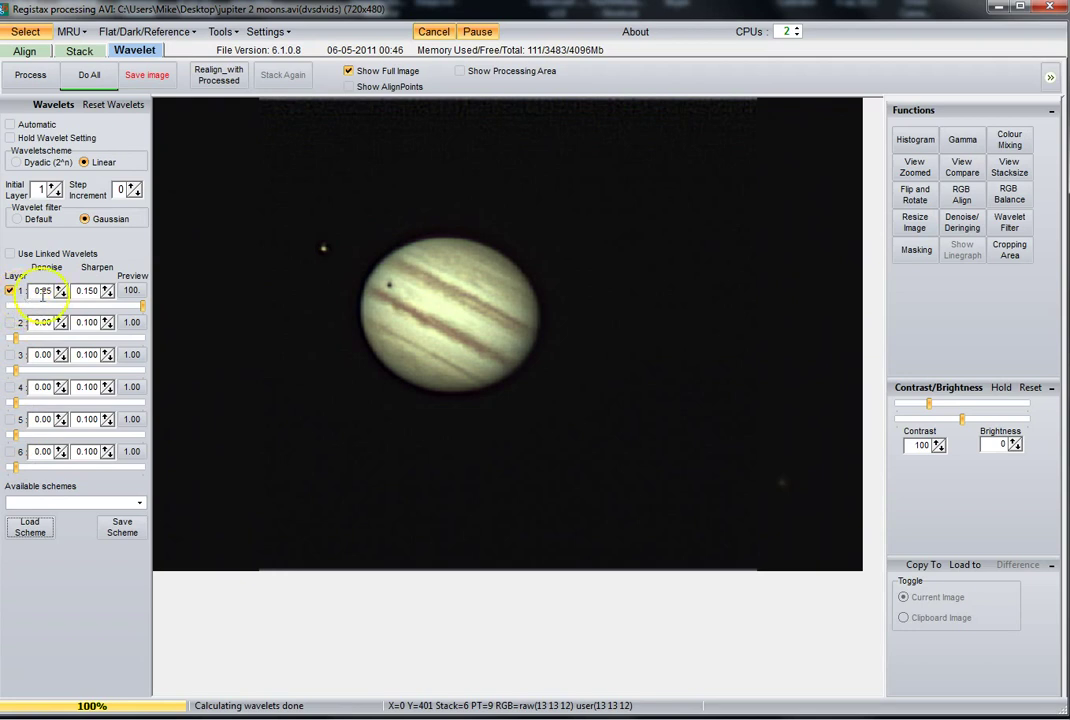
Step: Try a layer 1 sharpen value of 0.140 and return it to 0.150
left_click(107, 291)
left_click(107, 294)
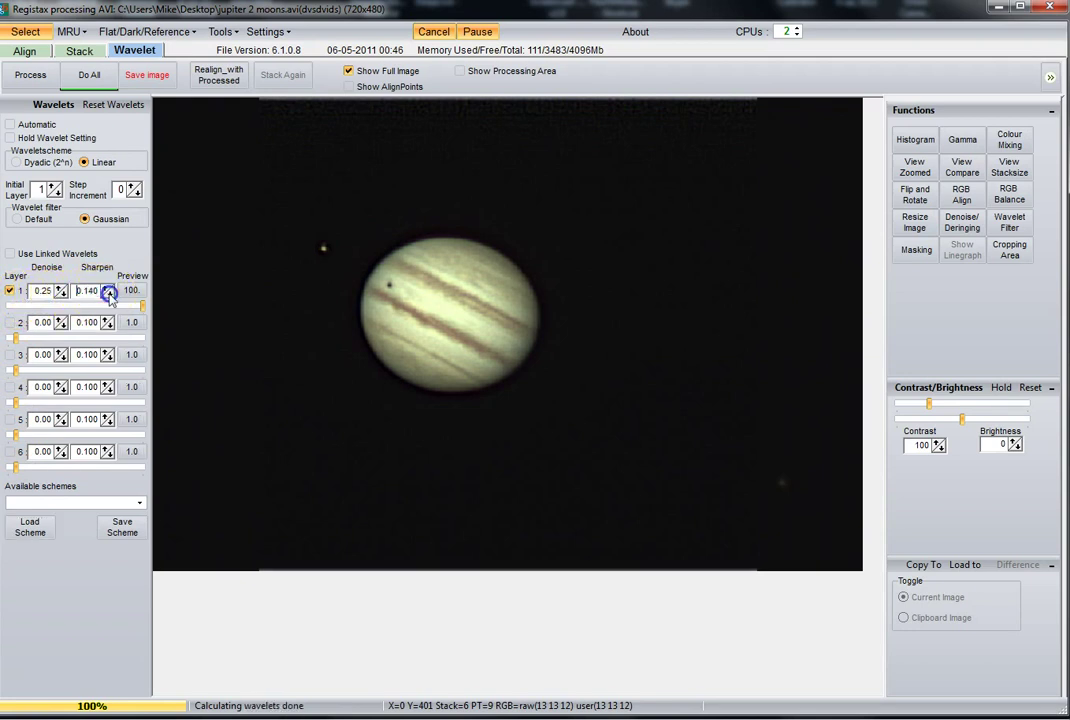
left_click(106, 291)
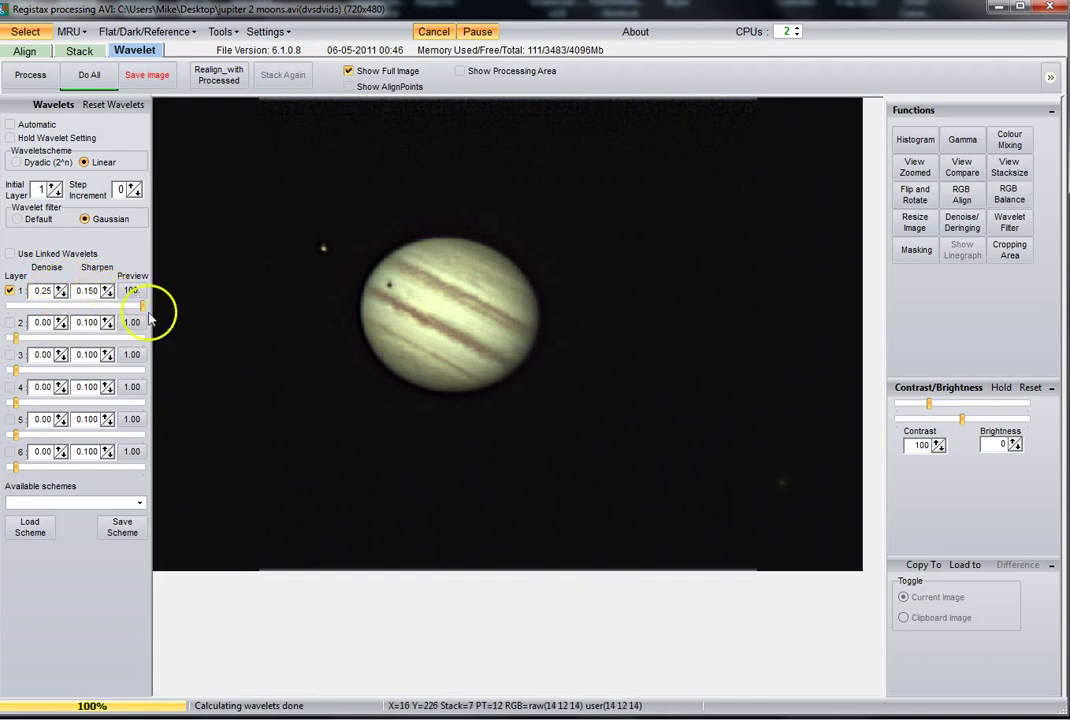
Step: Try wavelet layer 1 at 65.0 and then at 55.8, processing the whole image with each setting
left_click_drag(143, 308, 99, 309)
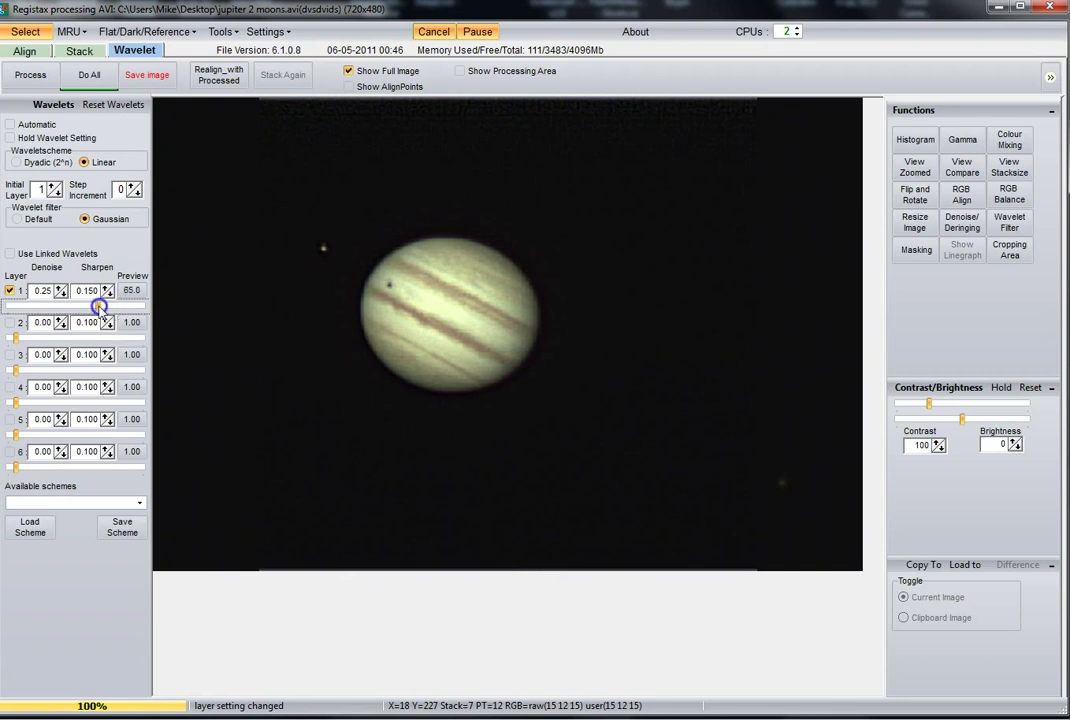
left_click(92, 76)
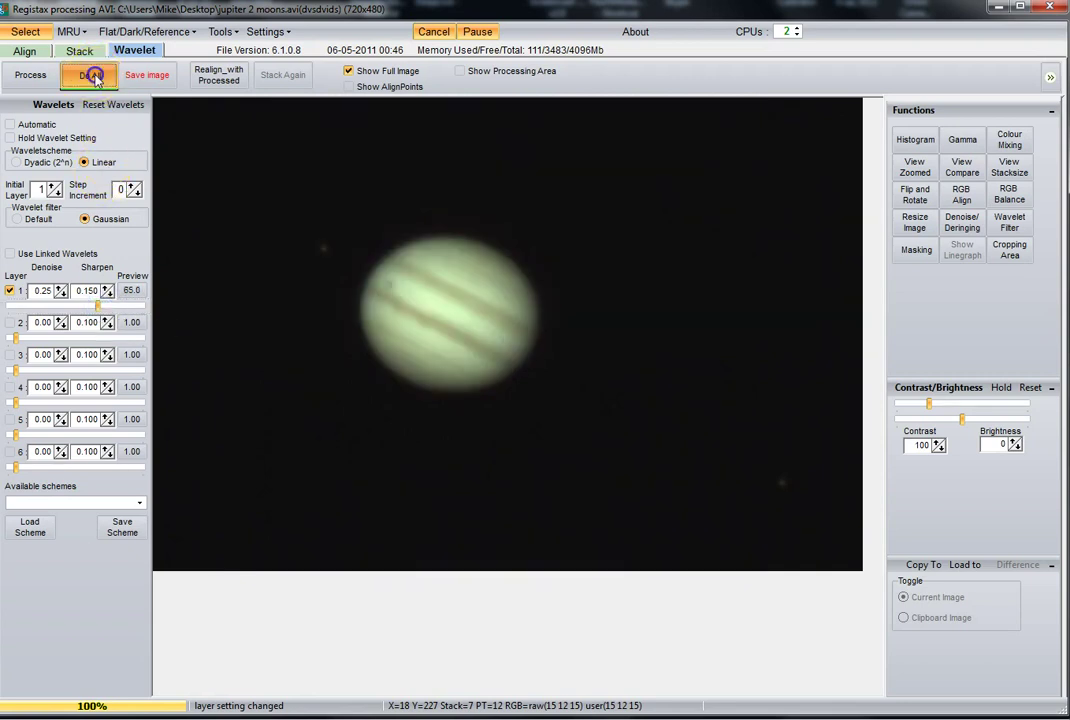
left_click(46, 290)
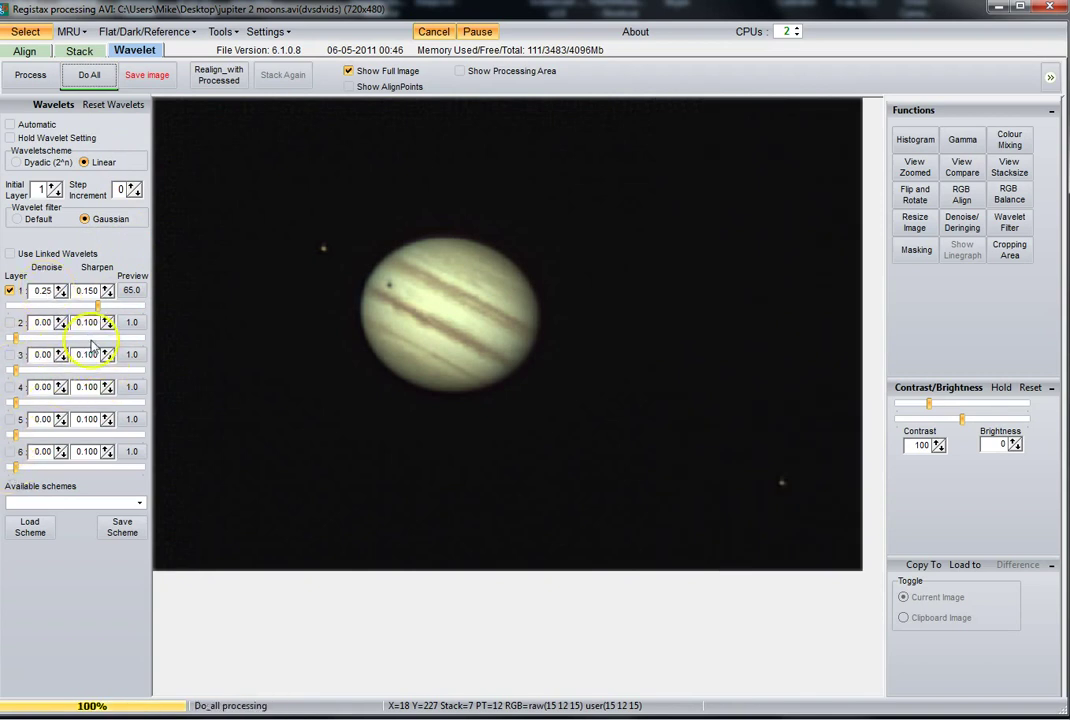
left_click(99, 306)
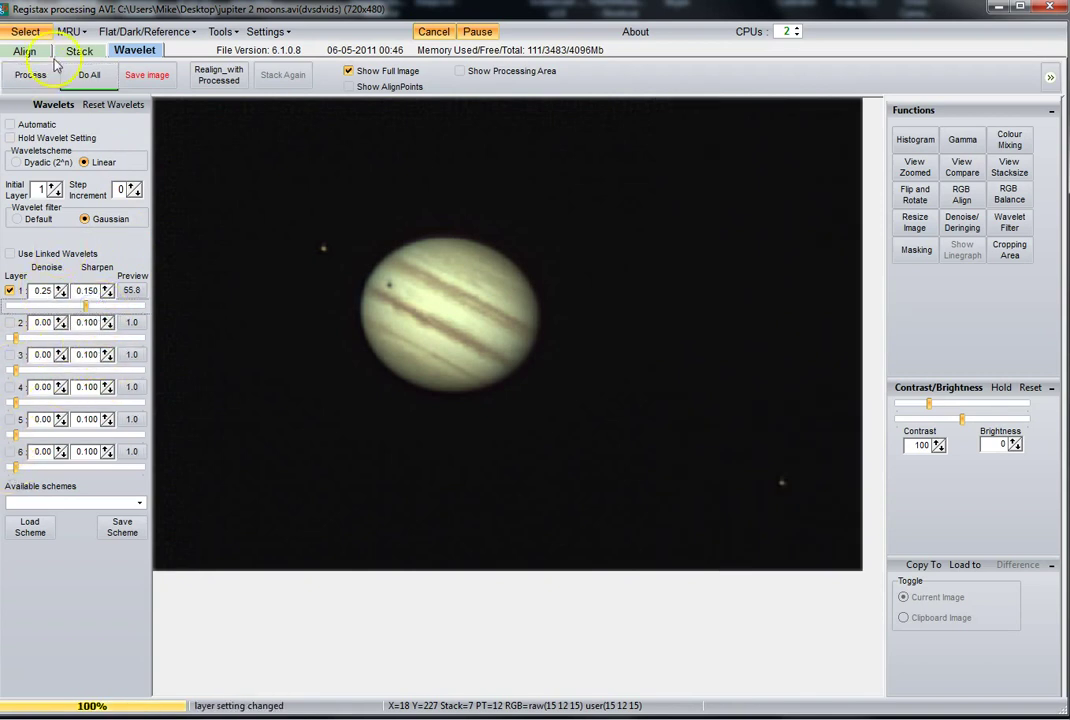
left_click(89, 75)
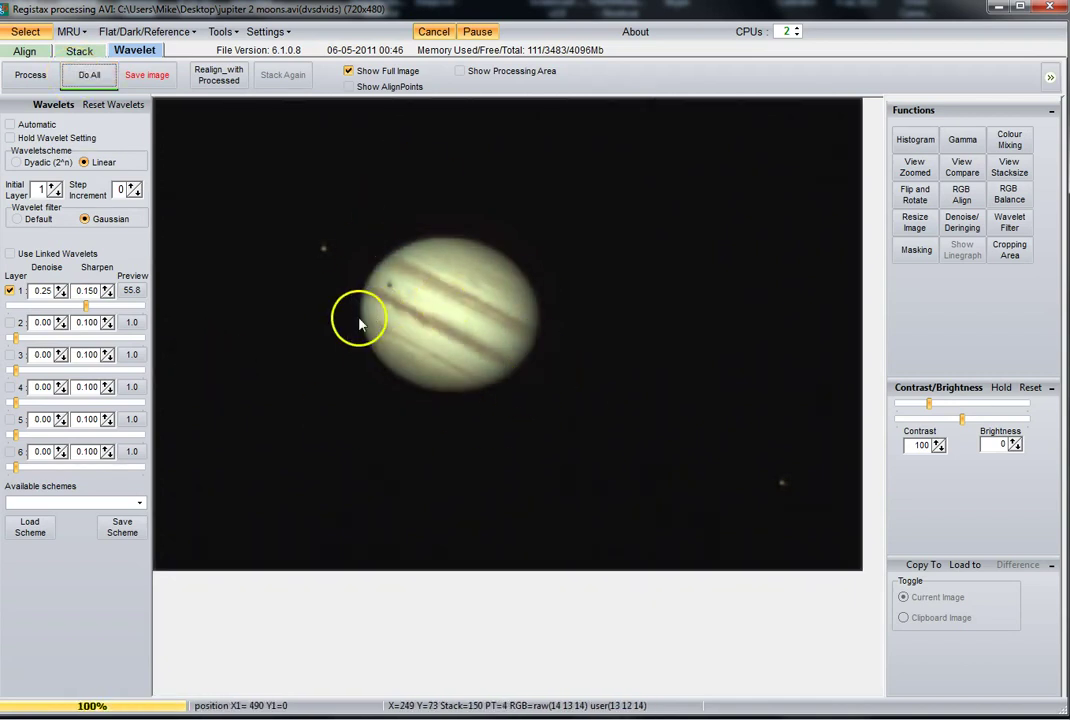
Step: Set wavelet layer 1 to 100 and apply it to the whole image
left_click_drag(85, 305, 143, 305)
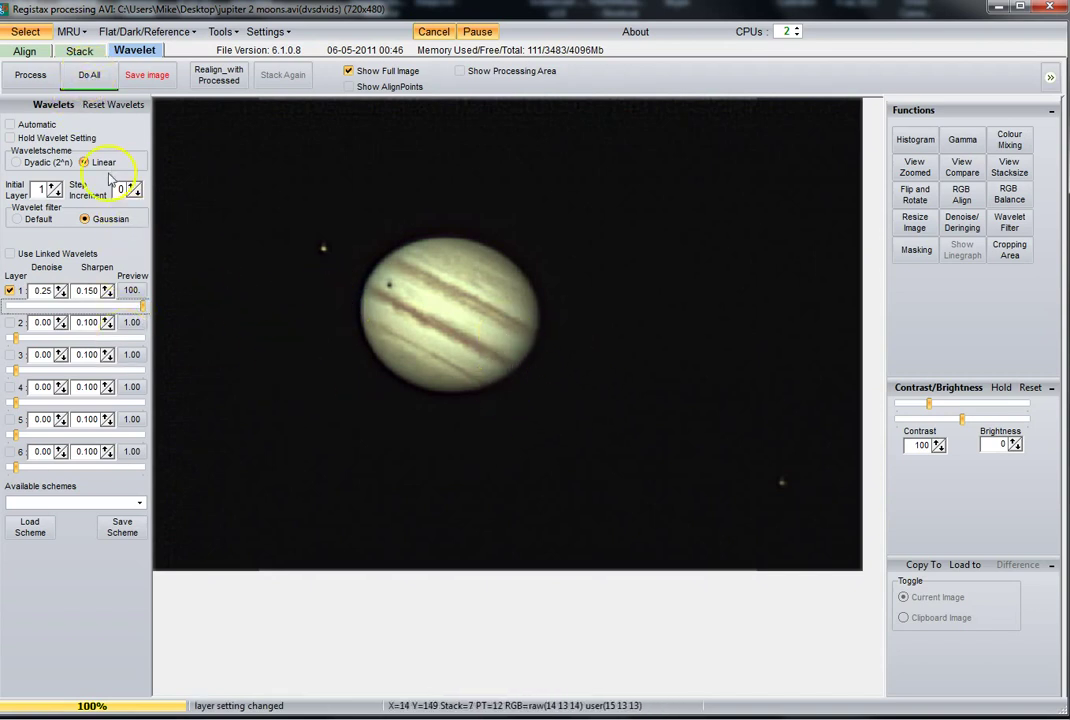
left_click(91, 79)
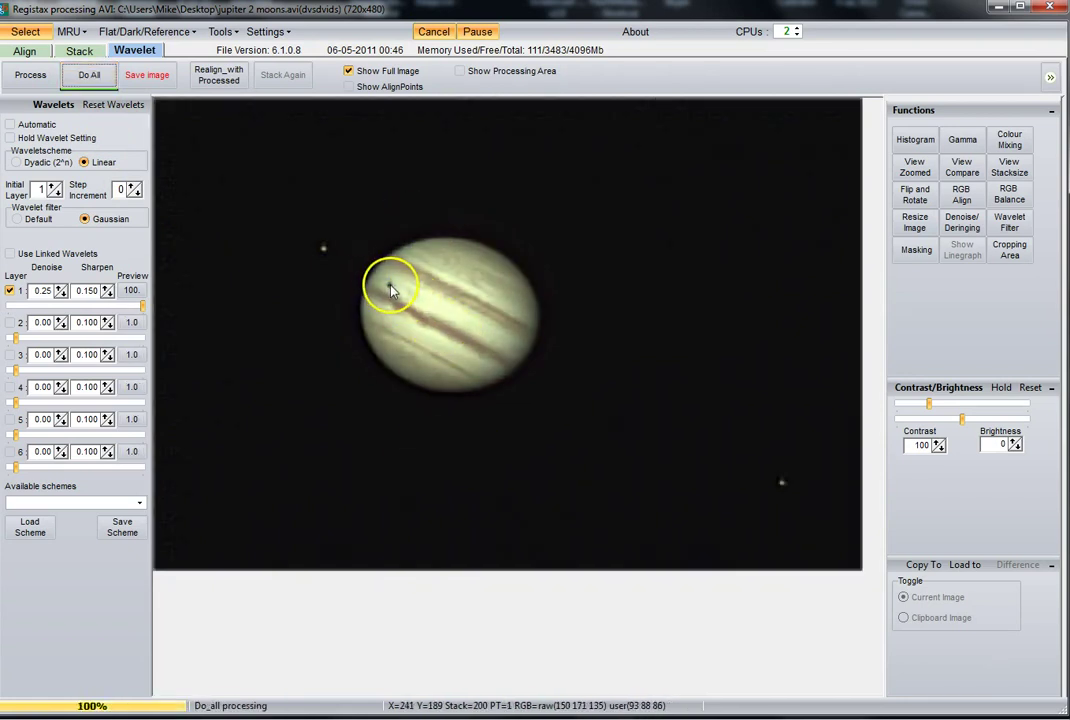
Step: Raise the lower limit of the RGB histogram to 20 and stretch the image to it
left_click(920, 142)
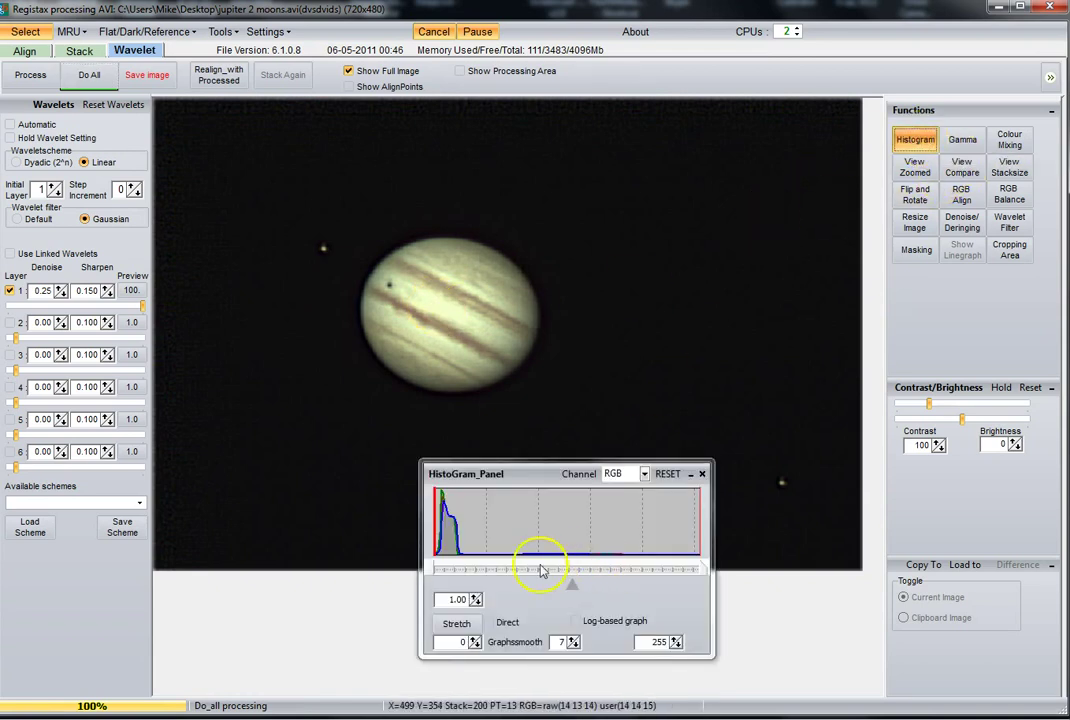
left_click(434, 568)
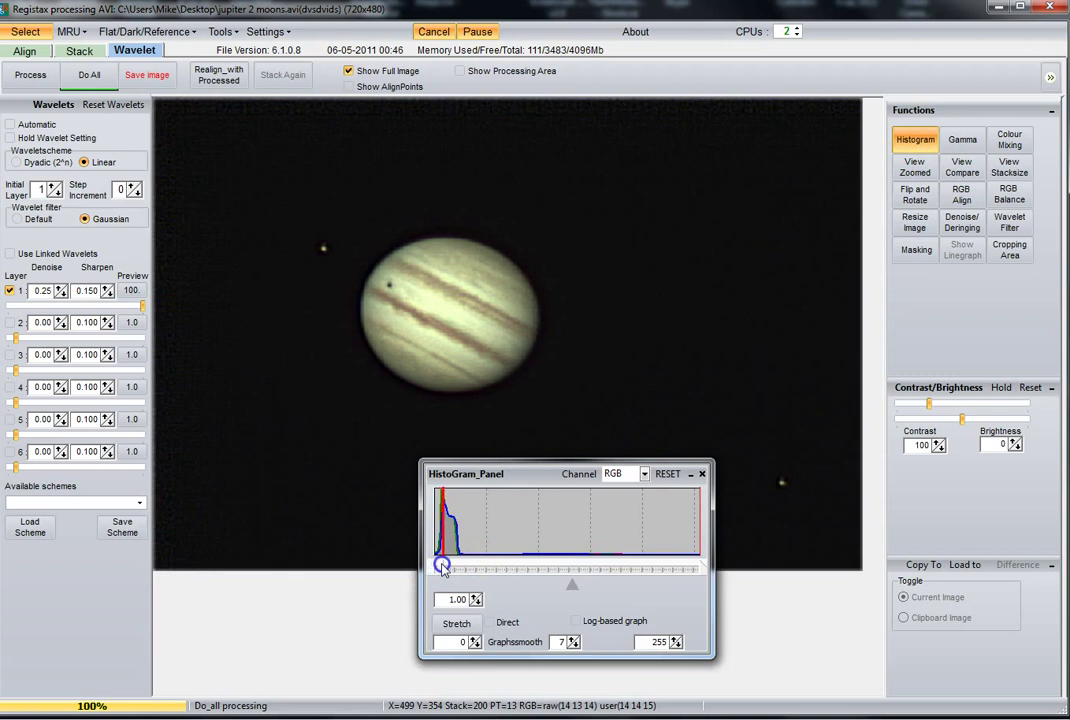
left_click_drag(453, 566, 453, 566)
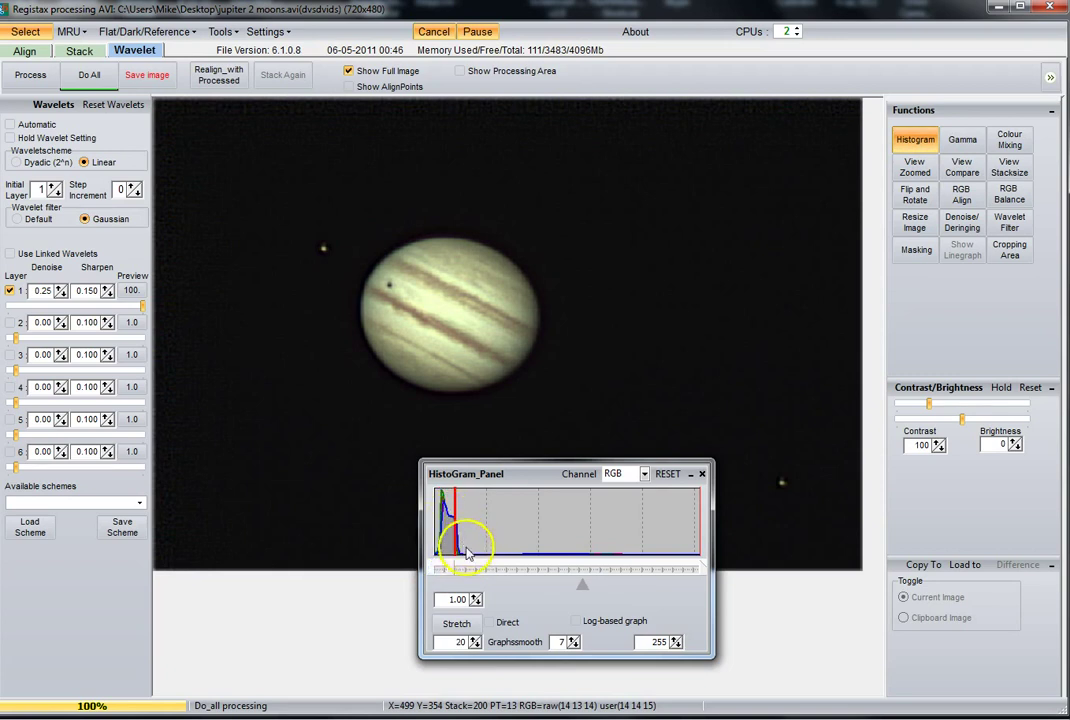
left_click(457, 623)
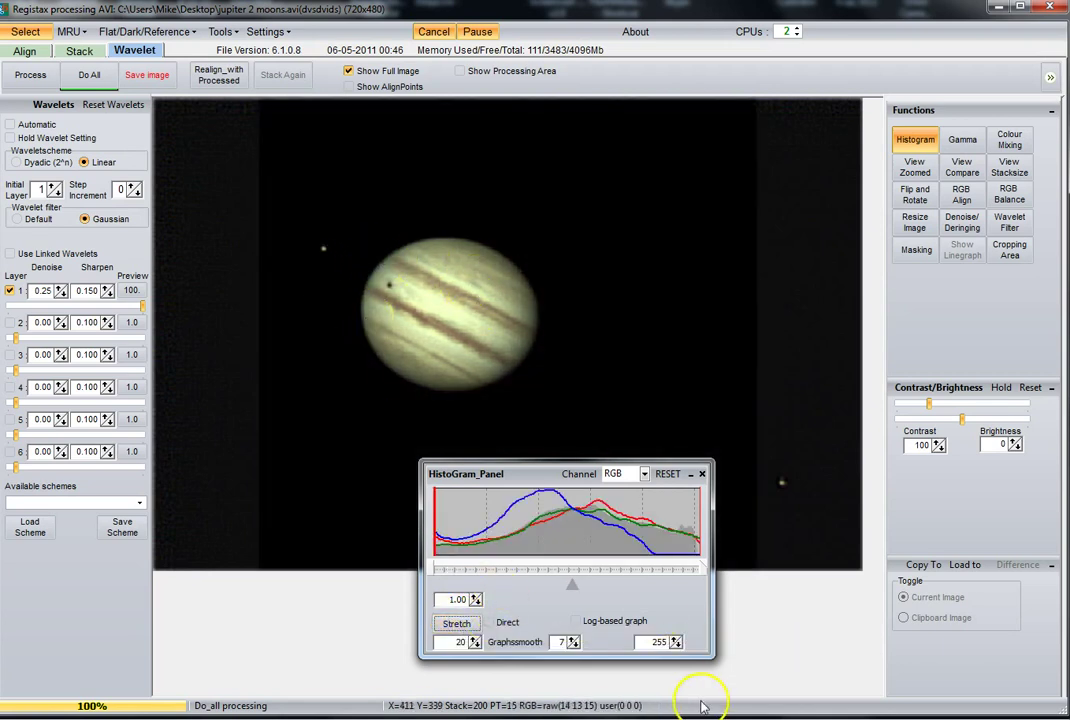
Step: Lower the upper limit of the RGB histogram to 249, stretch the image to it and close the histogram
left_click_drag(703, 573, 696, 570)
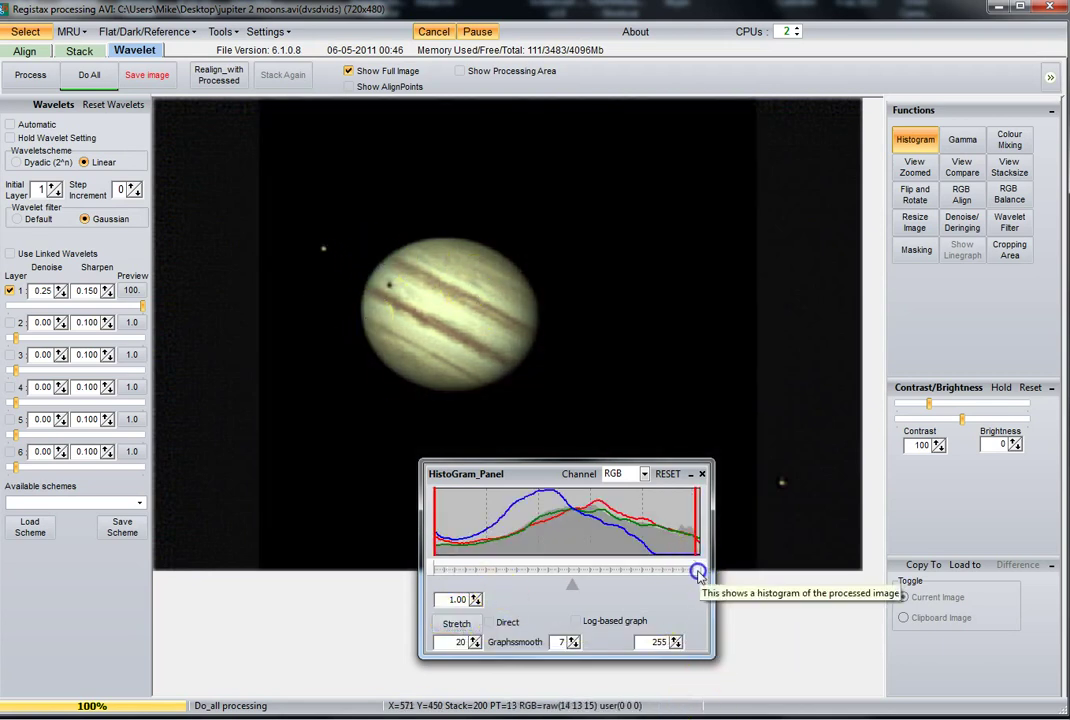
left_click(457, 623)
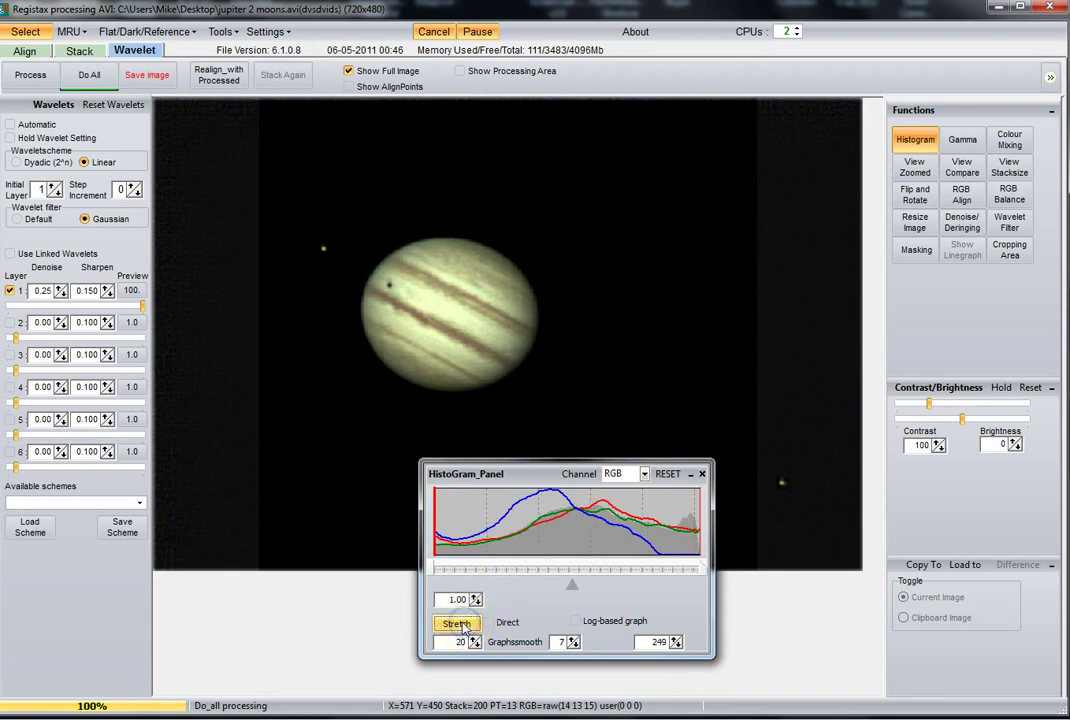
left_click(702, 475)
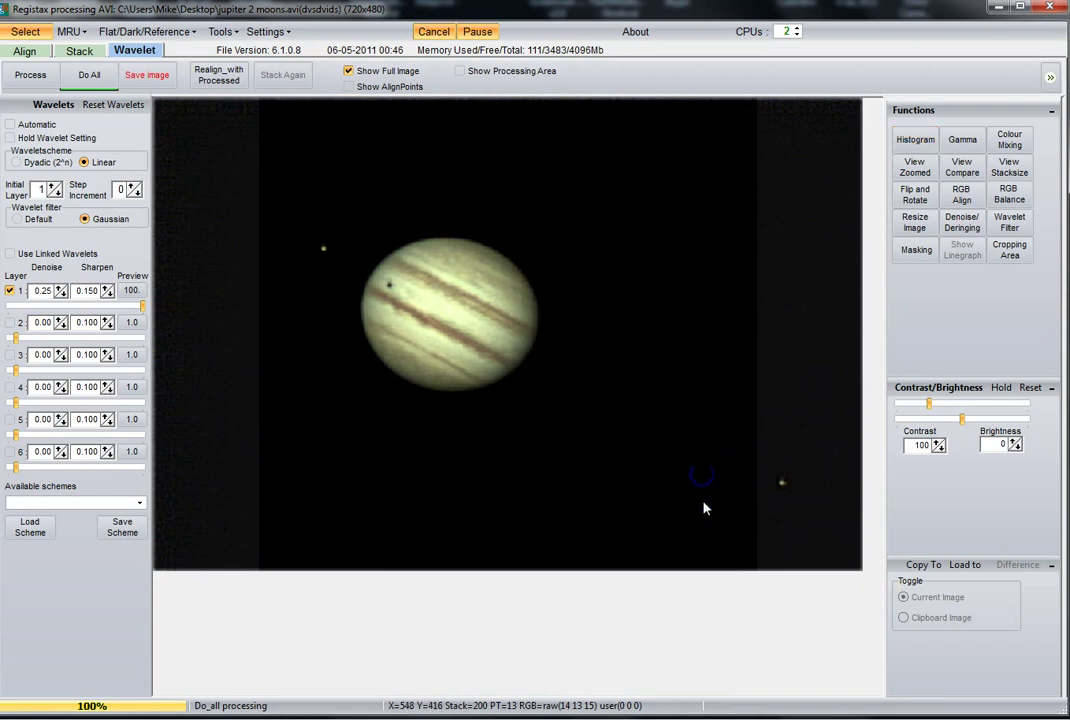
Step: Bend the gamma curve slightly below the diagonal at its shadow, middle and highlight points, and apply it to the whole image
left_click(960, 142)
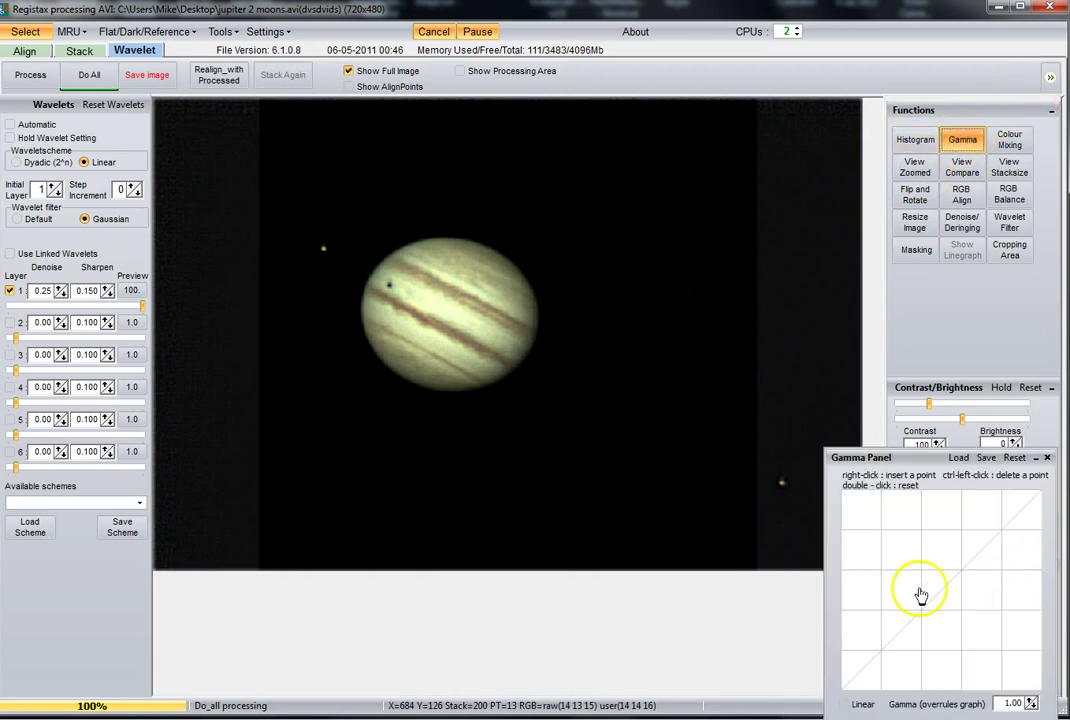
right_click(940, 591)
mouse_move(940, 591)
left_mouse_down()
mouse_move(948, 597)
mouse_move(940, 590)
left_mouse_up()
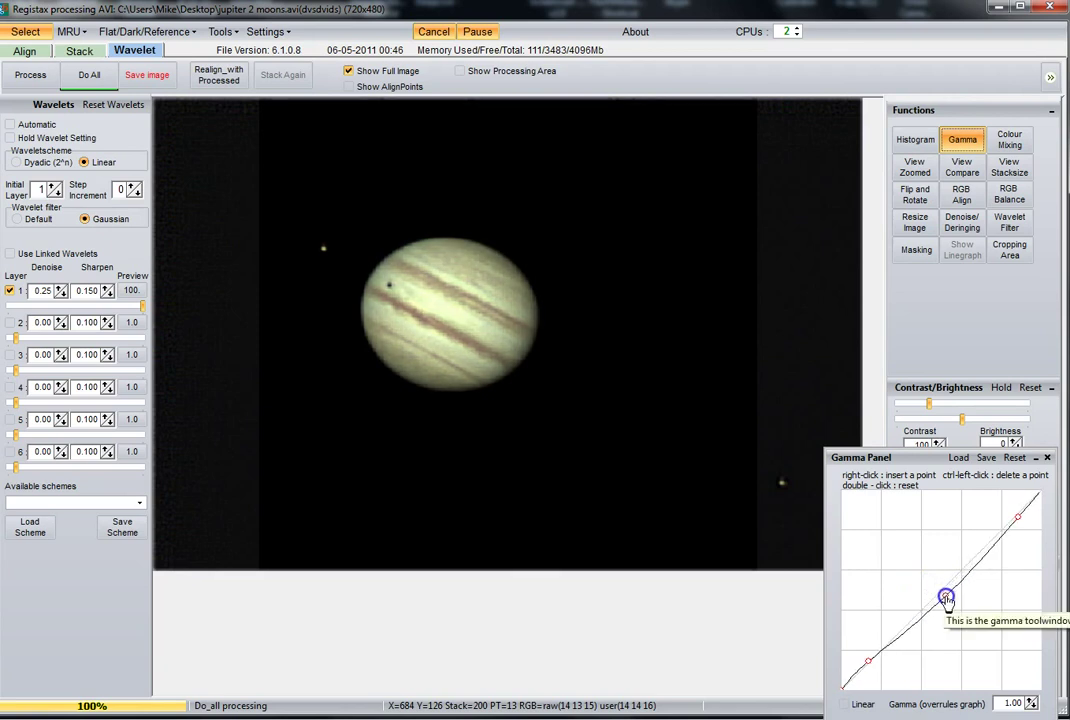
mouse_move(941, 591)
left_mouse_down()
mouse_move(946, 600)
mouse_move(927, 576)
mouse_move(948, 600)
mouse_move(939, 588)
left_mouse_up()
left_click_drag(868, 661, 874, 669)
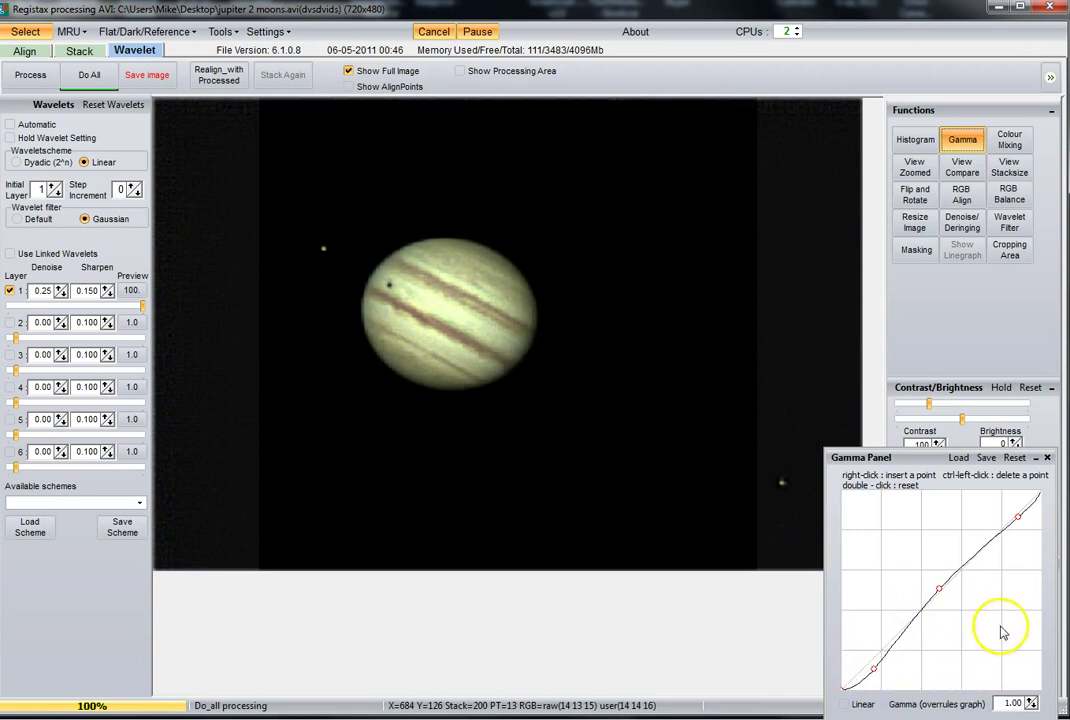
mouse_move(1018, 522)
left_mouse_down()
mouse_move(1005, 507)
mouse_move(1022, 524)
left_mouse_up()
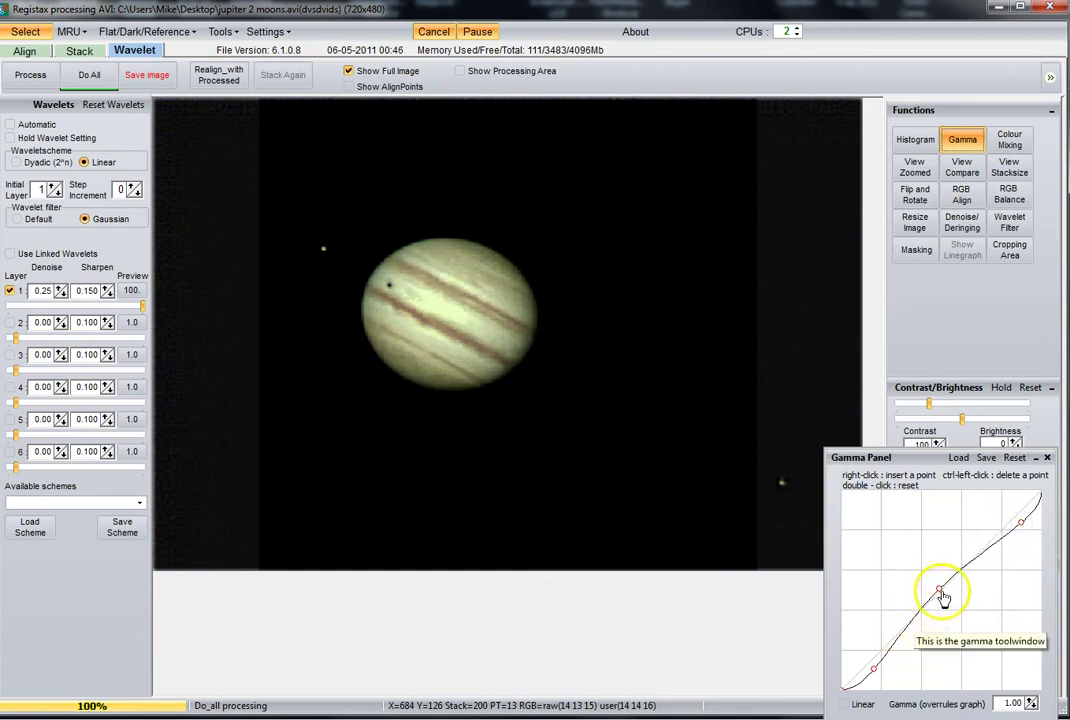
mouse_move(946, 590)
left_mouse_down()
mouse_move(950, 601)
mouse_move(945, 590)
left_mouse_up()
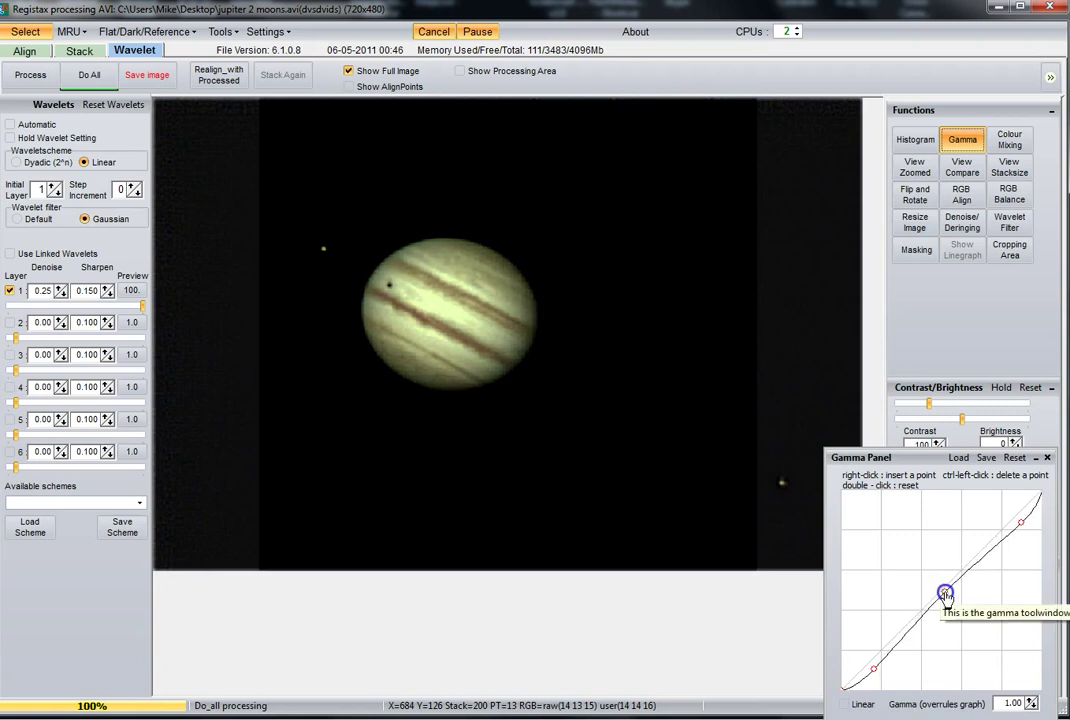
left_click_drag(875, 670, 876, 668)
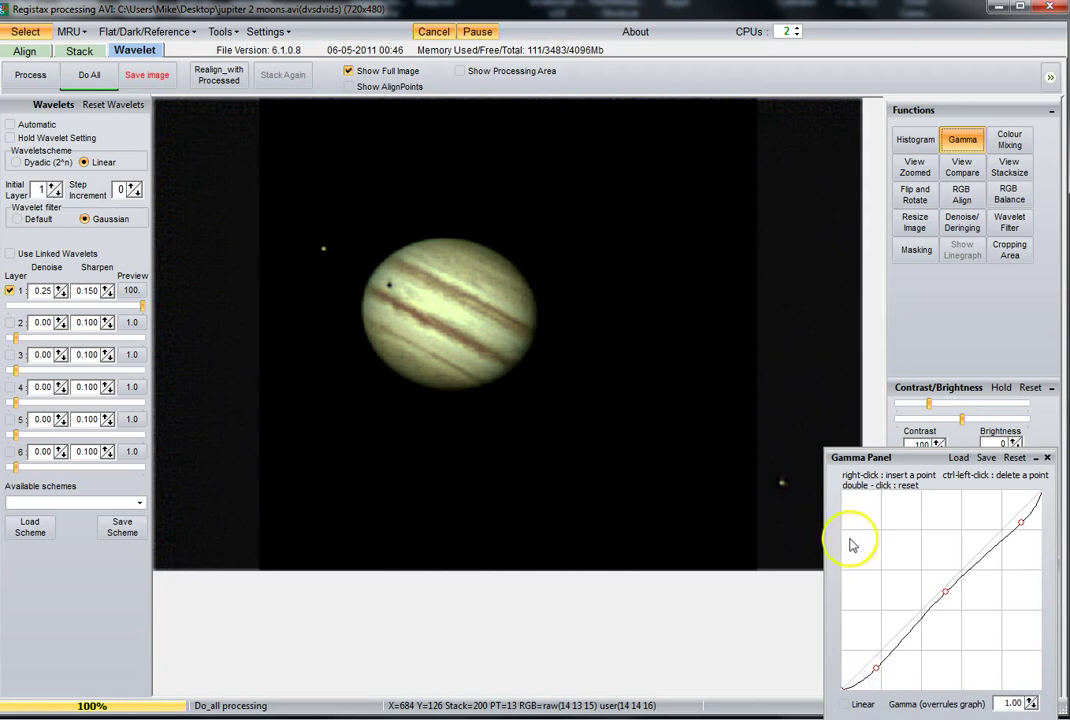
left_click(1046, 458)
left_click(89, 75)
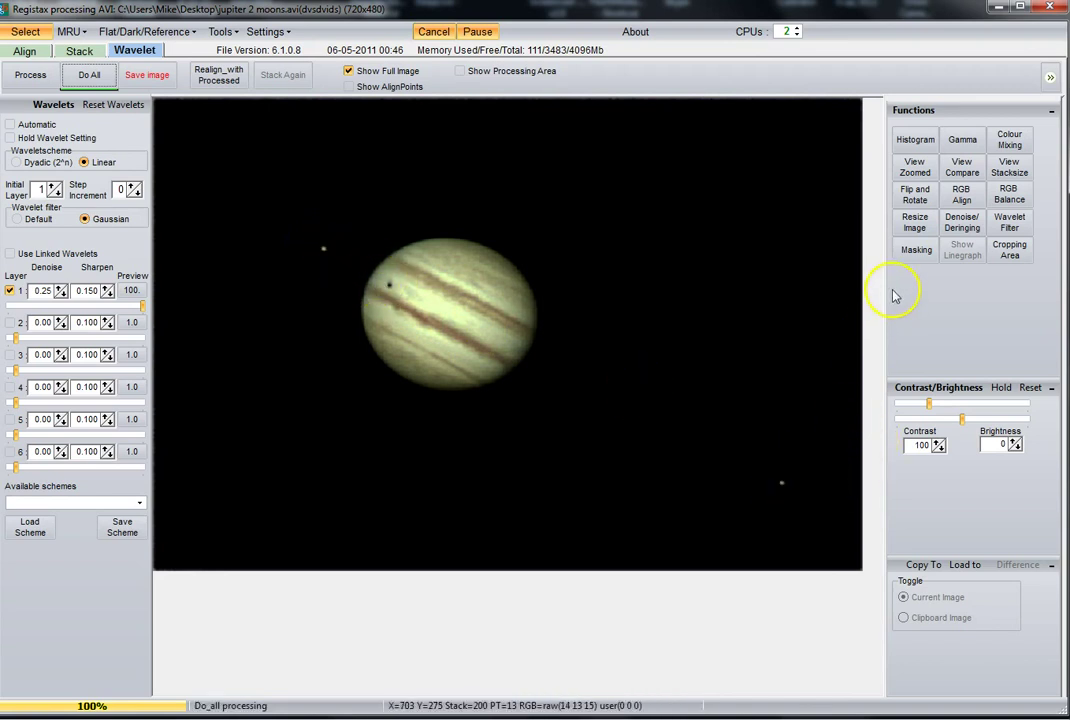
Step: Estimate the RGB alignment over an area covering Jupiter and both moons, and close the alignment tool
left_click(961, 194)
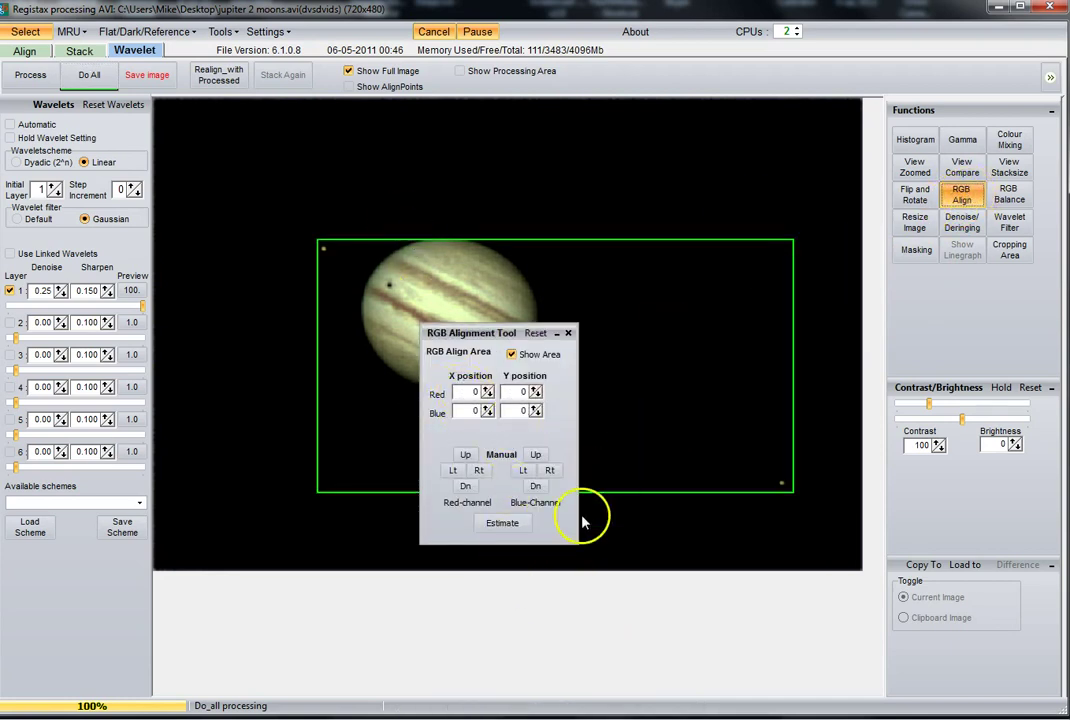
left_click(502, 523)
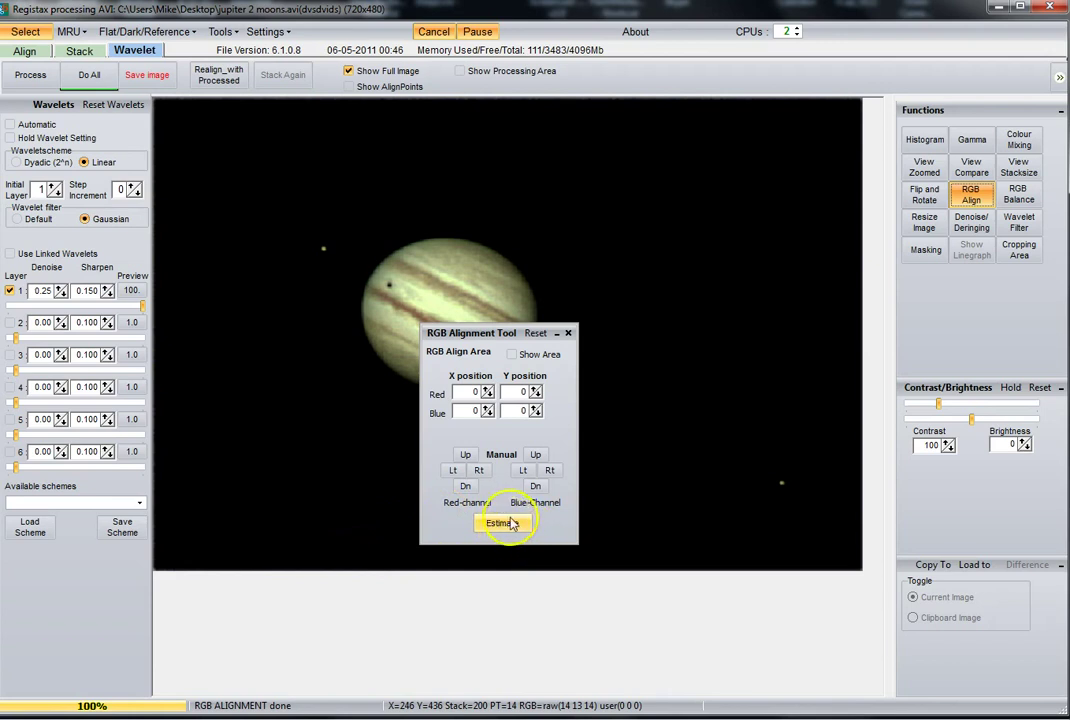
left_click(568, 333)
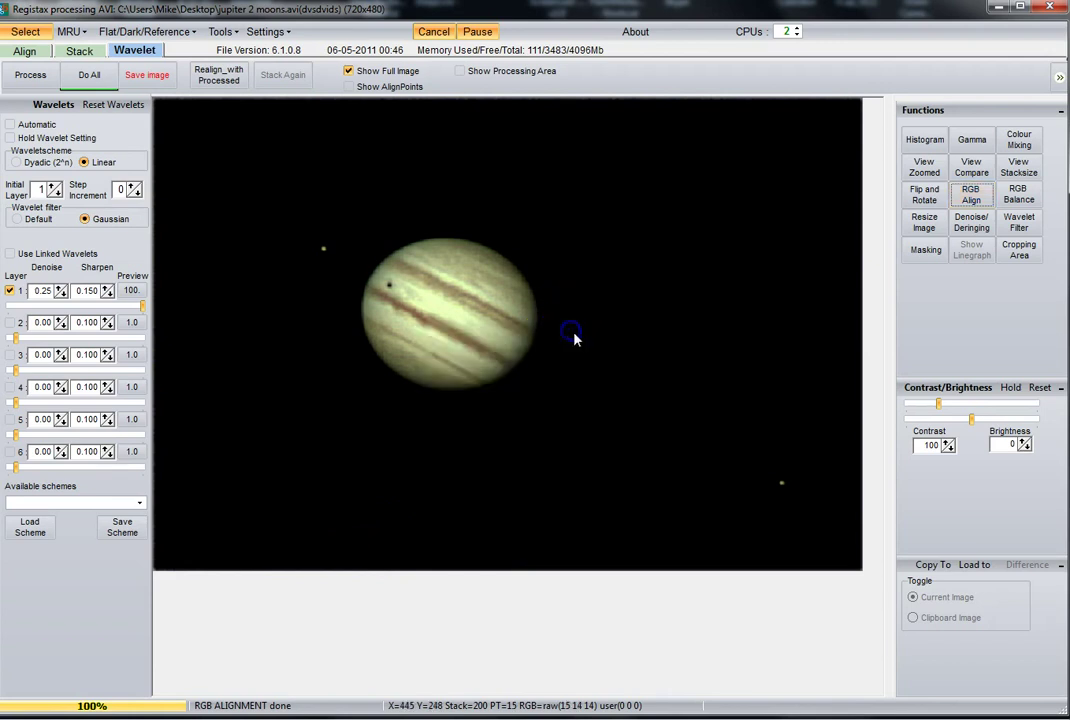
Step: Auto-balance the RGB colours repeatedly until Jupiter looks neutral, and process the whole image with the new balance
left_click(1020, 198)
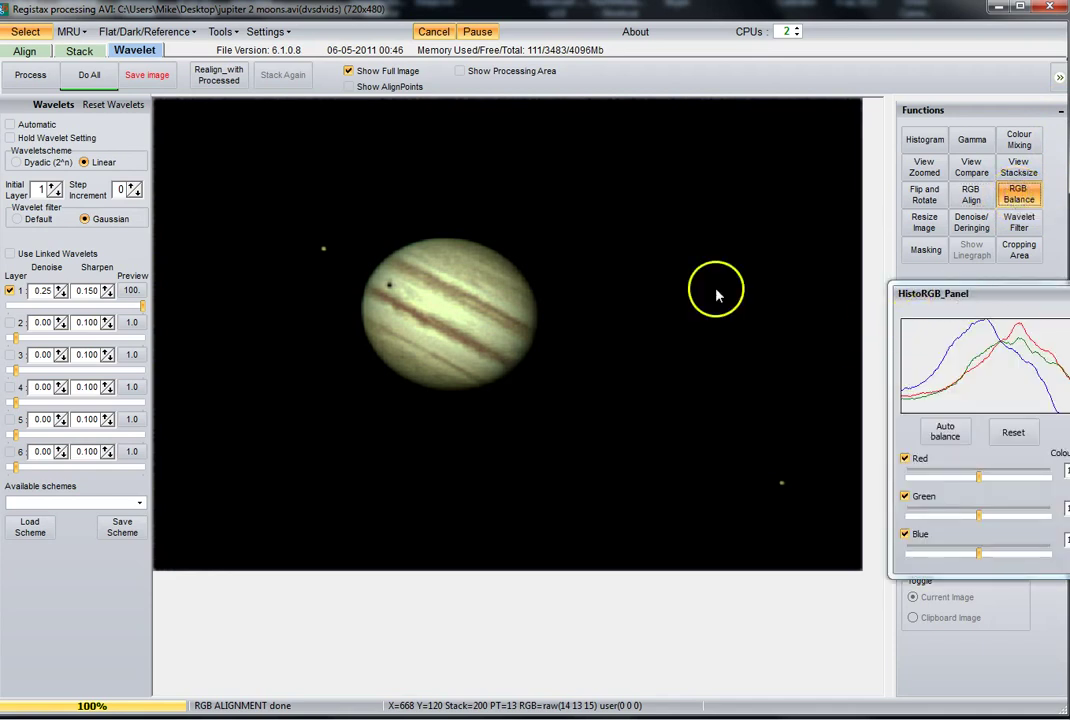
left_click(945, 435)
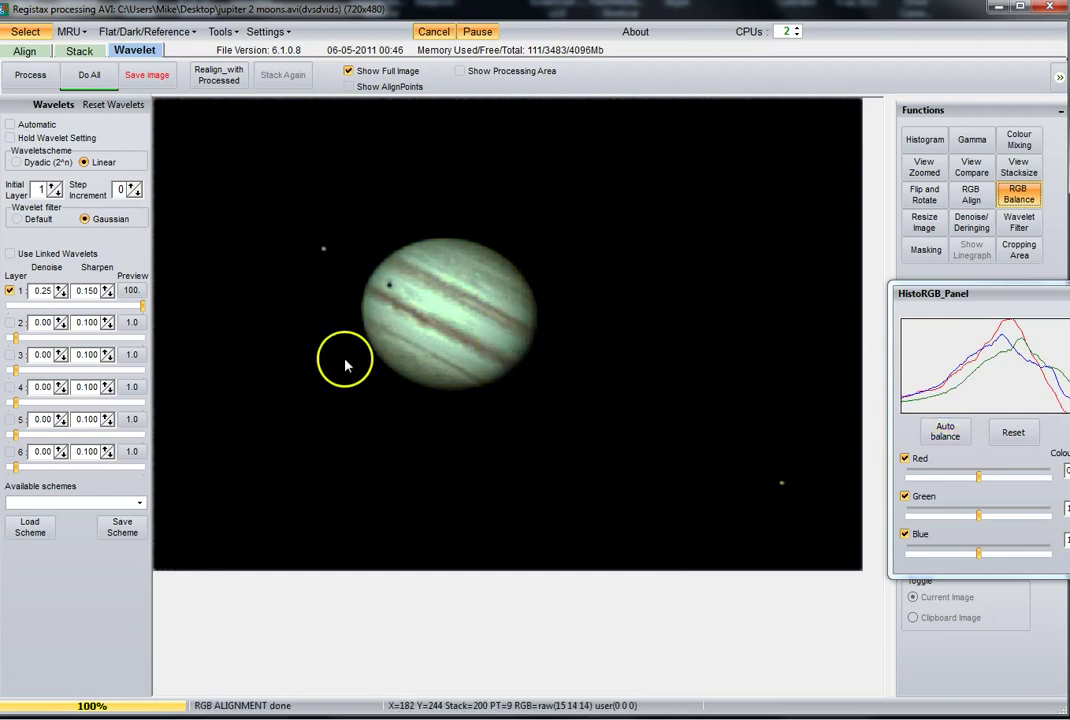
left_click(945, 435)
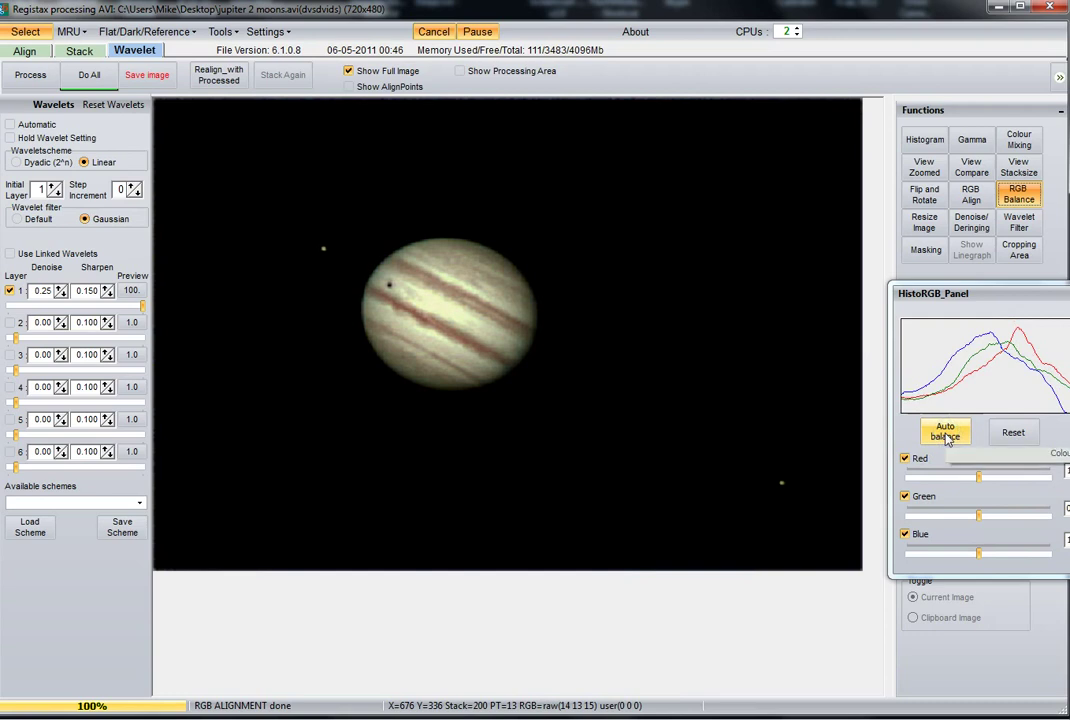
left_click(945, 436)
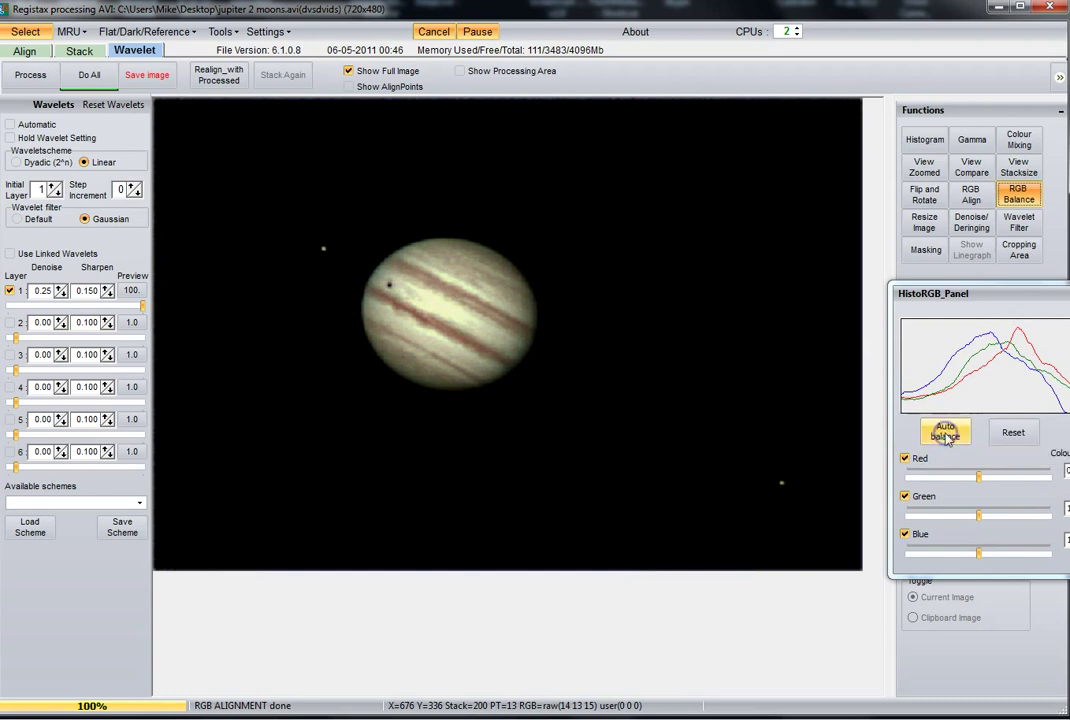
left_click(945, 435)
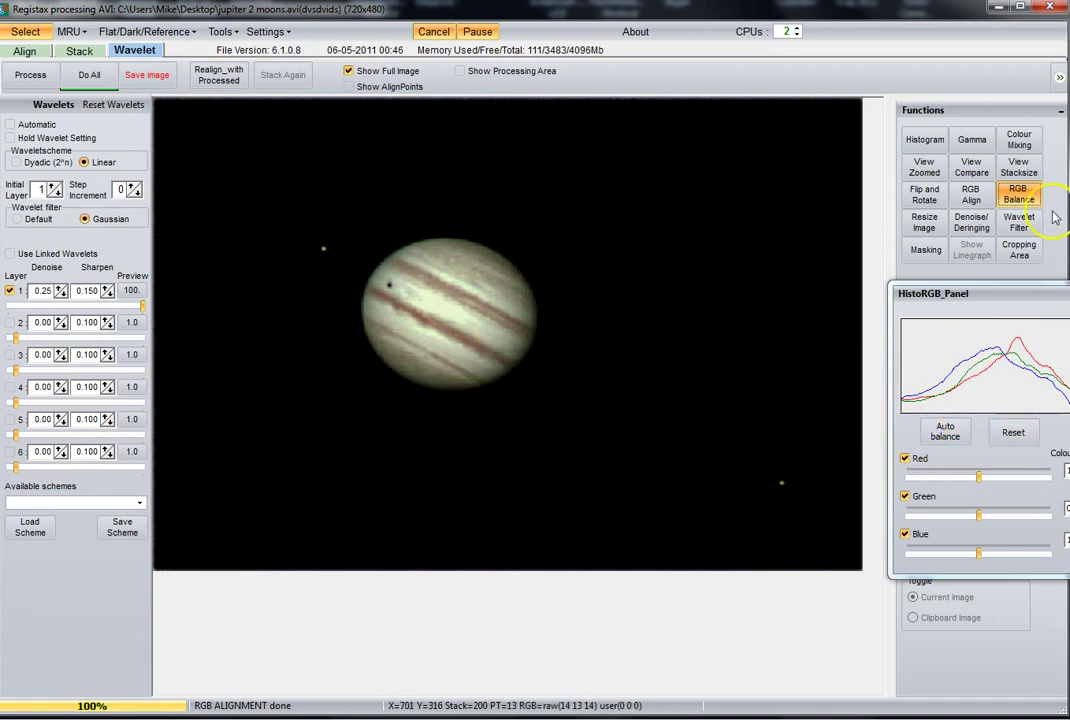
left_click(1019, 194)
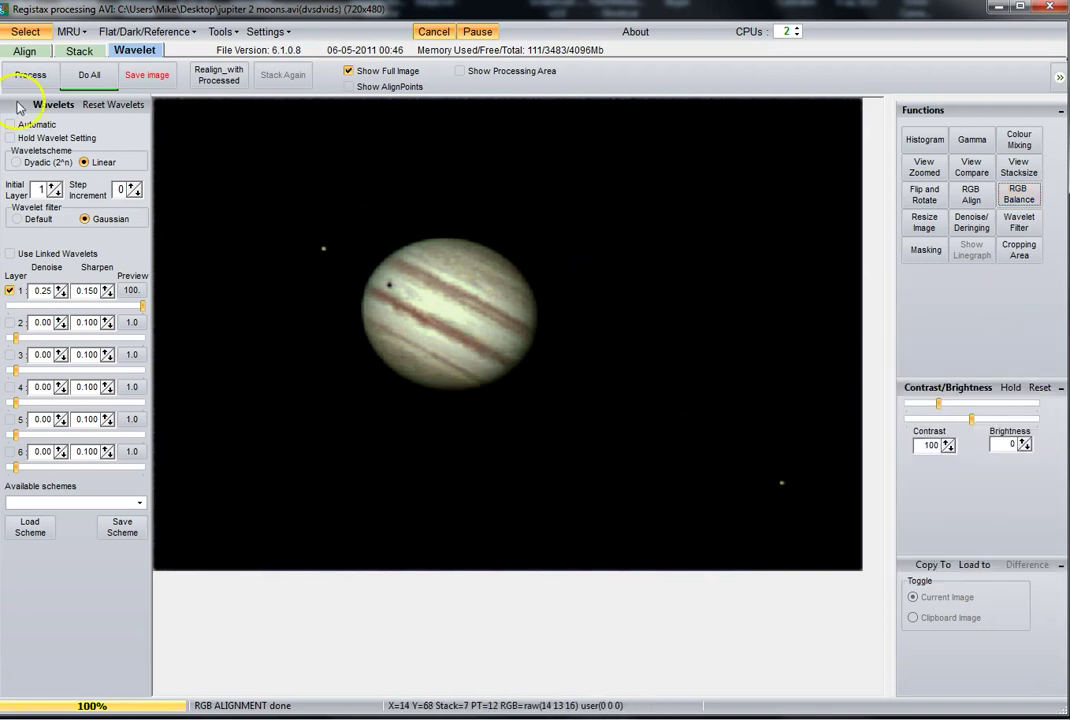
left_click(89, 75)
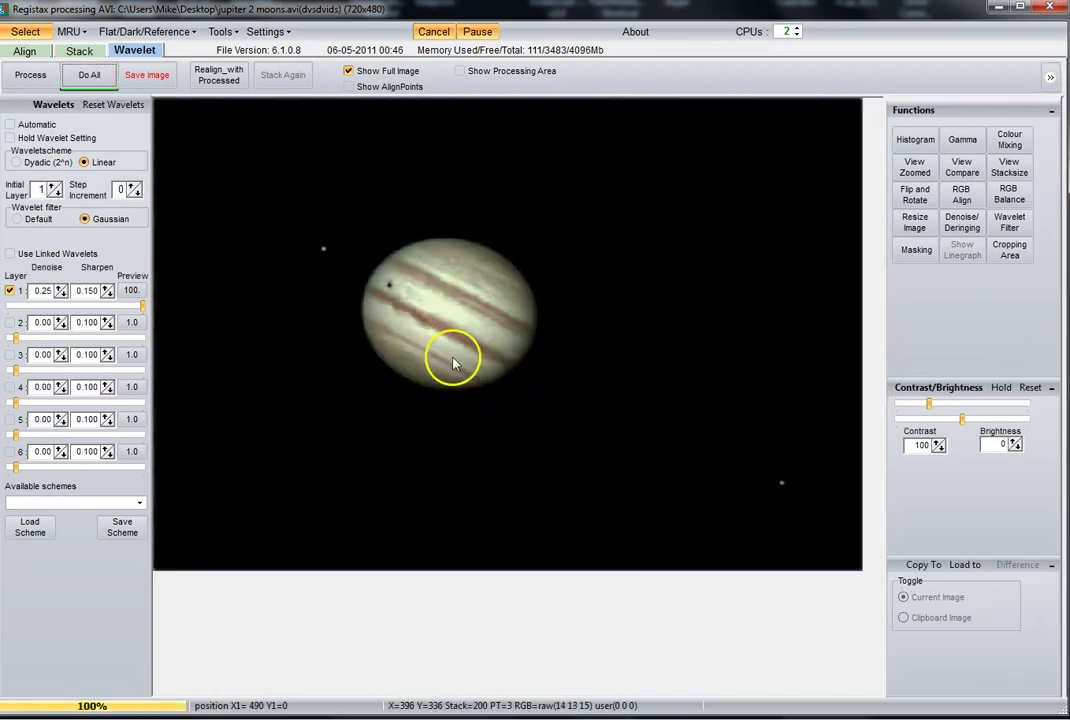
left_click(87, 84)
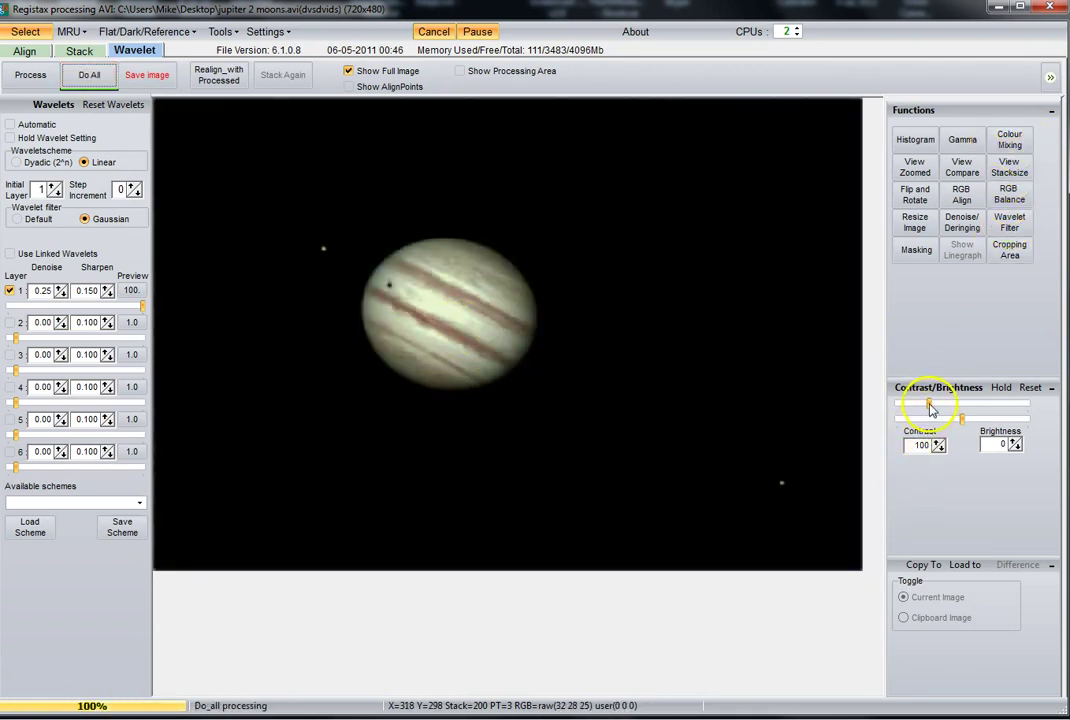
Step: Lower the contrast to 87 and process the whole image
left_click_drag(925, 405, 922, 405)
left_click(72, 78)
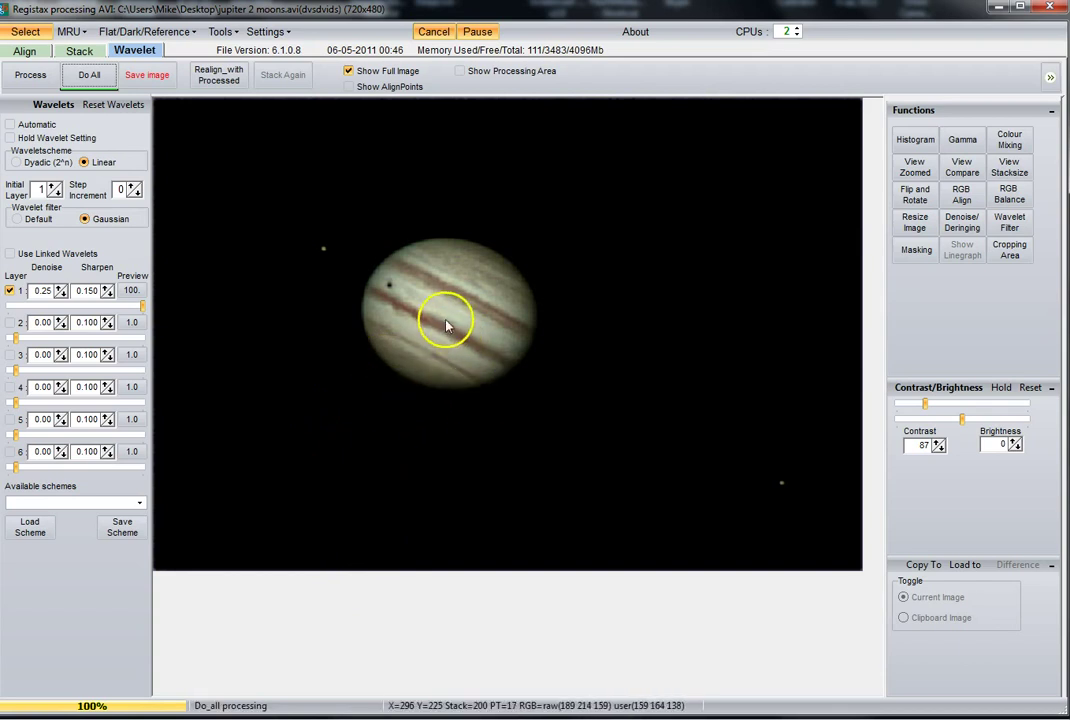
Step: Try to save the image to the Desktop as a JPEG named jupiter 2 moons, declining to overwrite the existing file
left_click(150, 75)
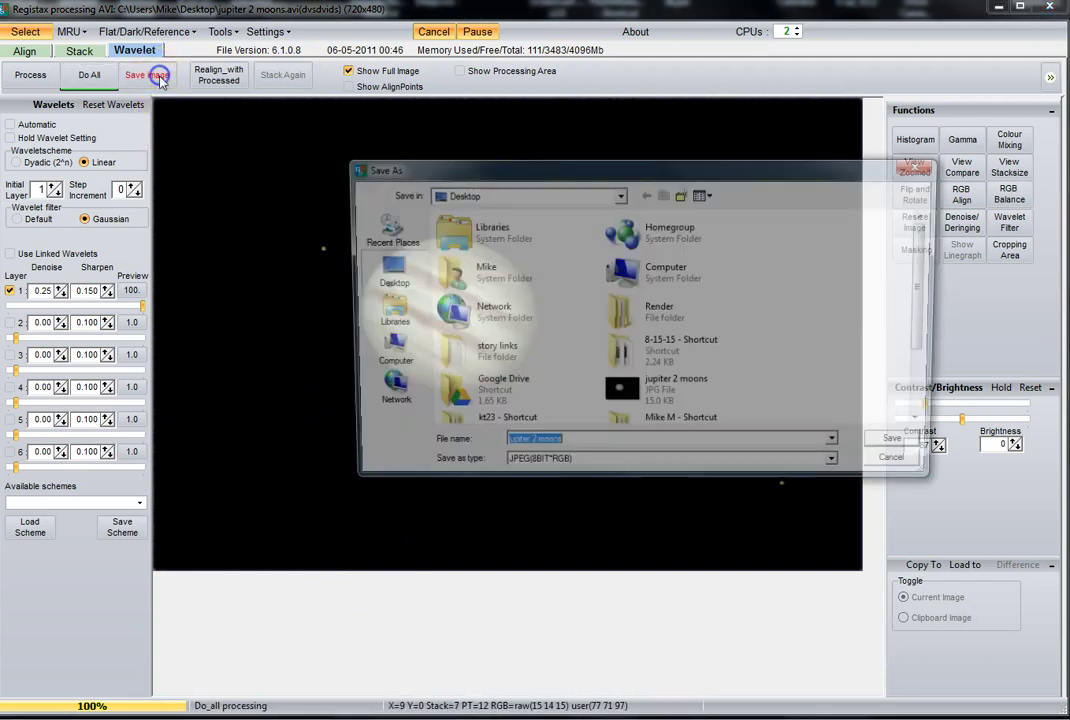
left_click(905, 447)
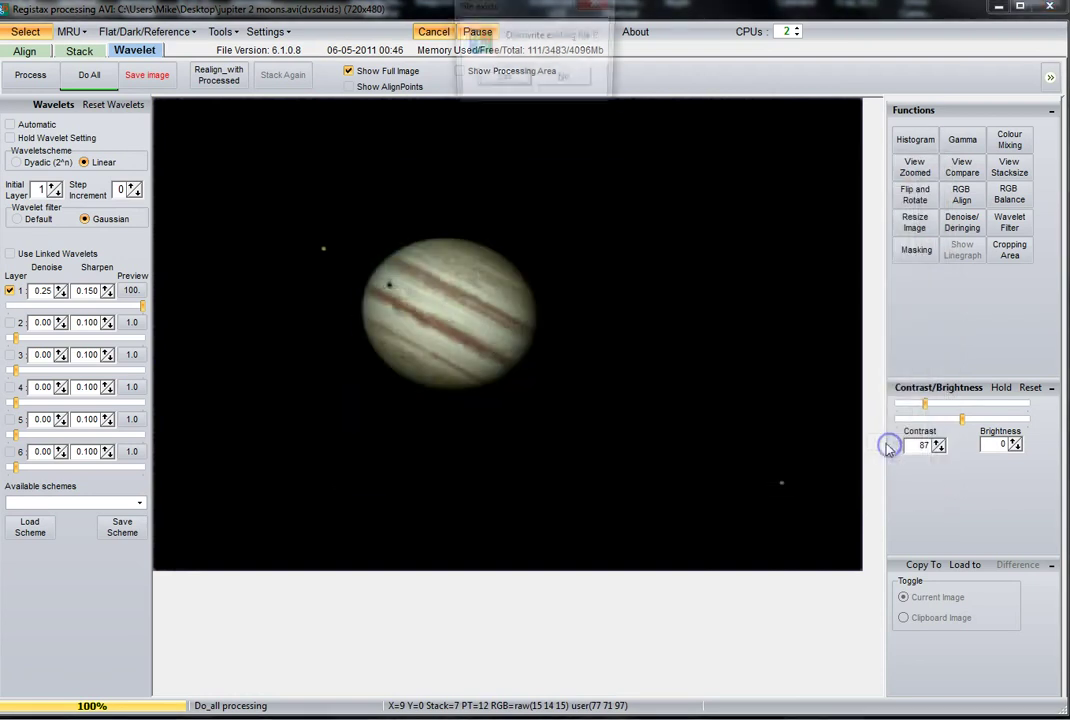
left_click(572, 81)
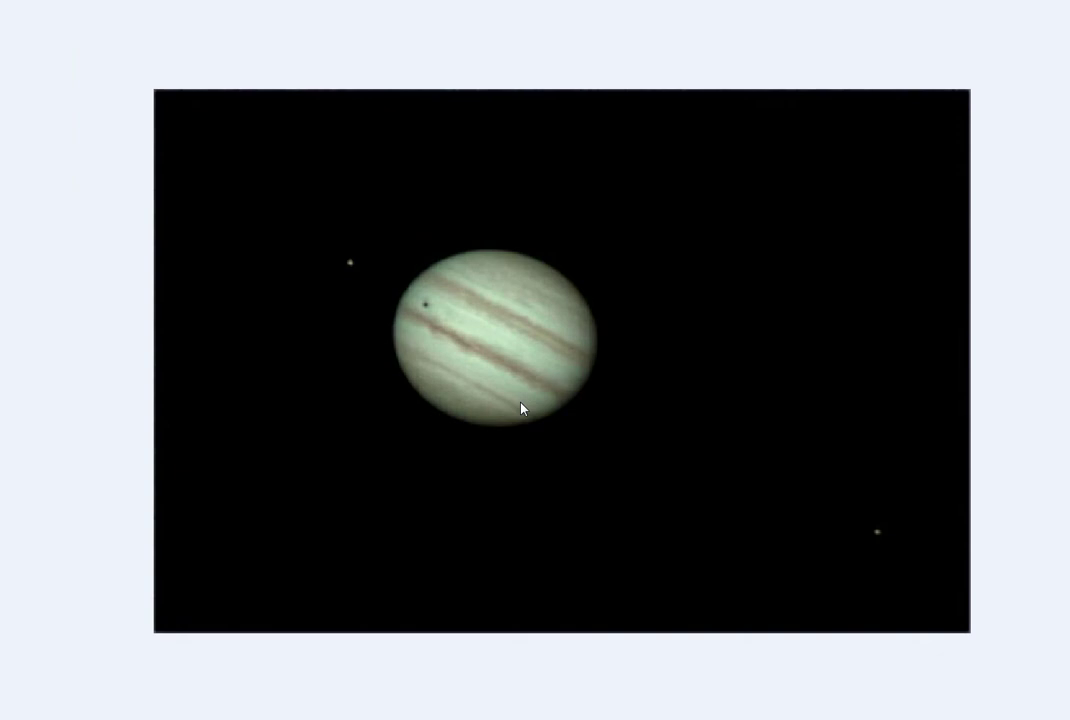
left_click(411, 504)
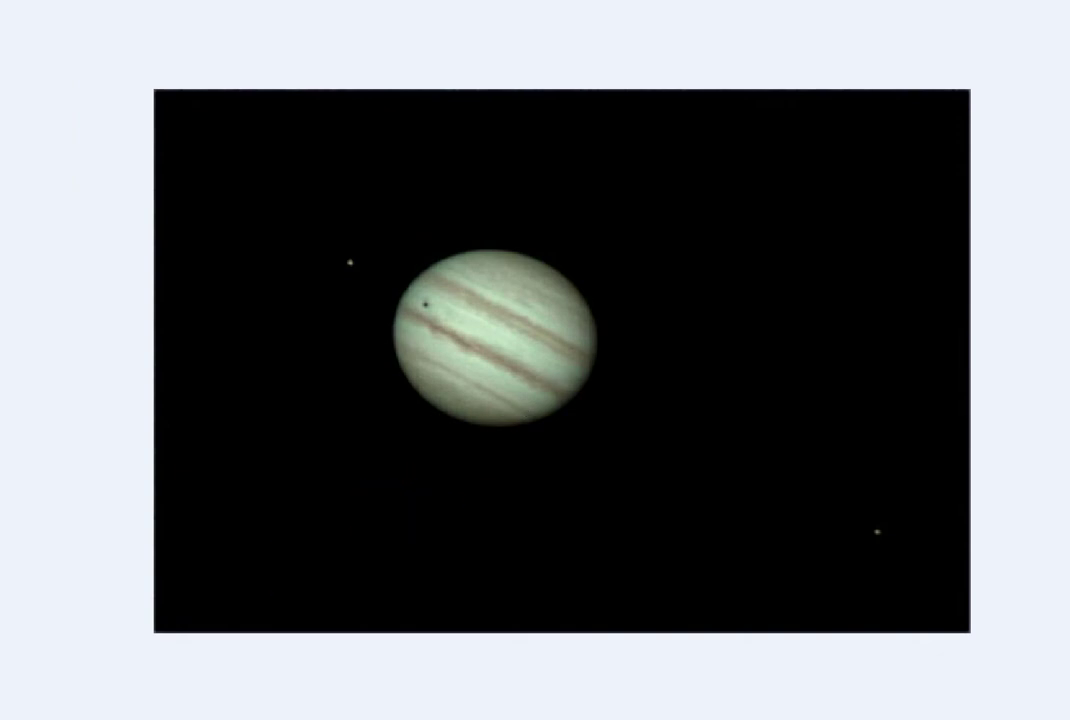